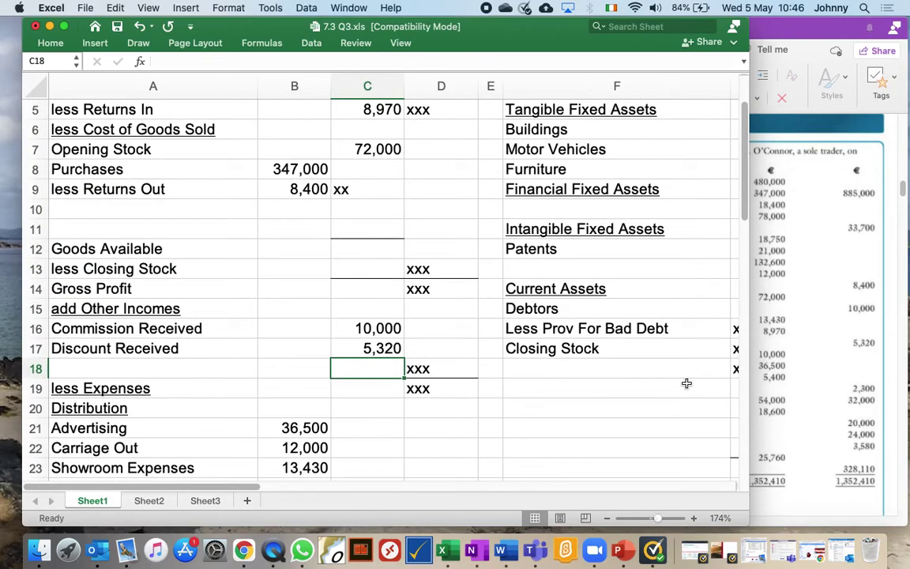
Widen the workbook window so the balance sheet's Cost column G shows beside the trading account
scroll(669, 180, up, 3)
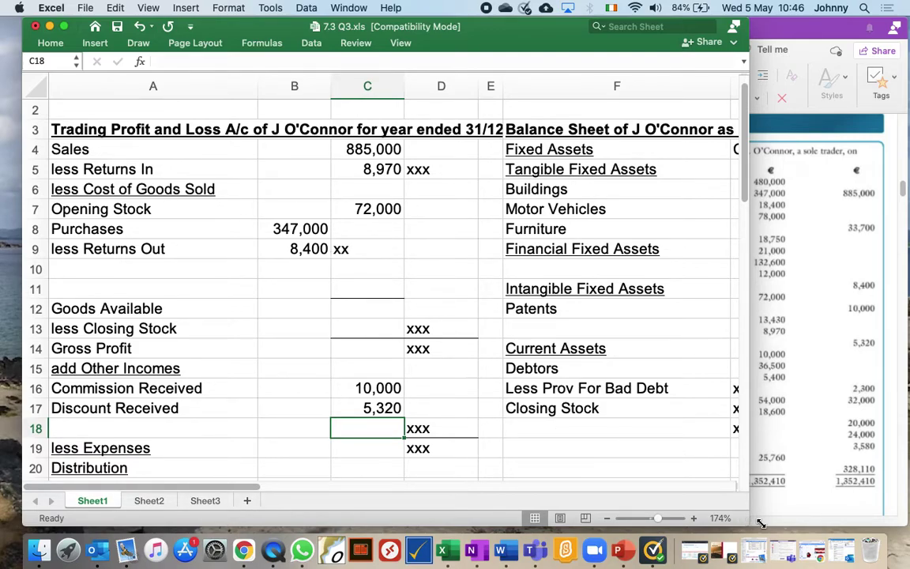
drag(759, 524, 796, 524)
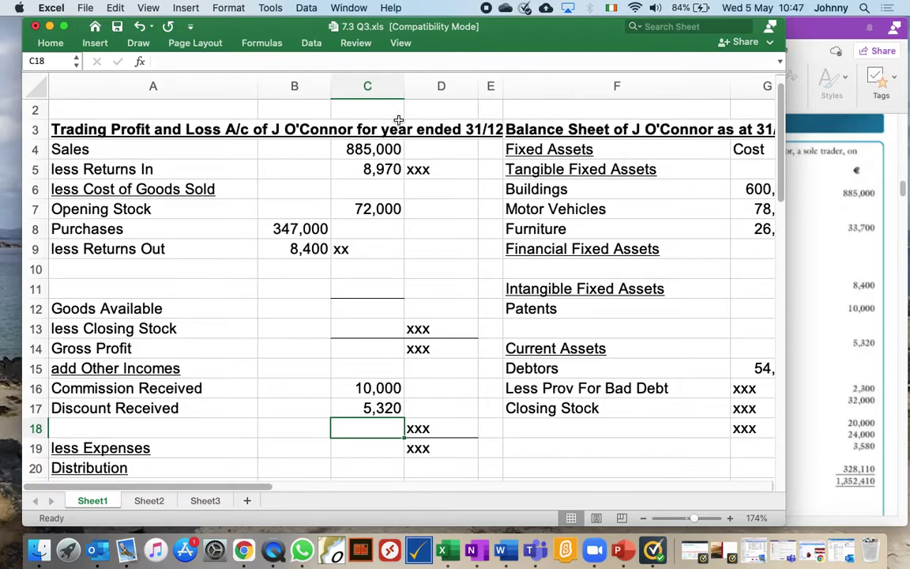
click(442, 175)
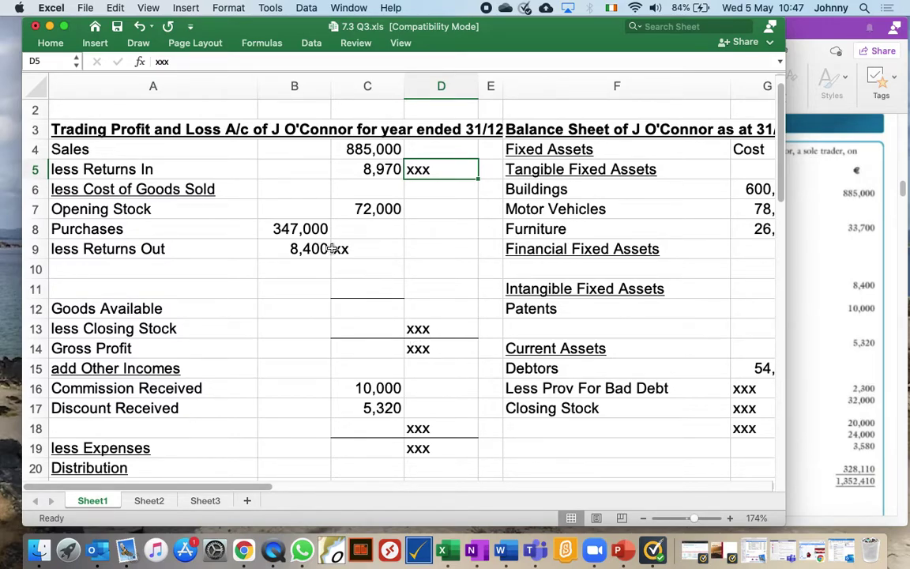
Enter net sales =C4-C5 in D5, giving 876,030
text(=)
key(Left)
key(Up)
text(-)
click(364, 175)
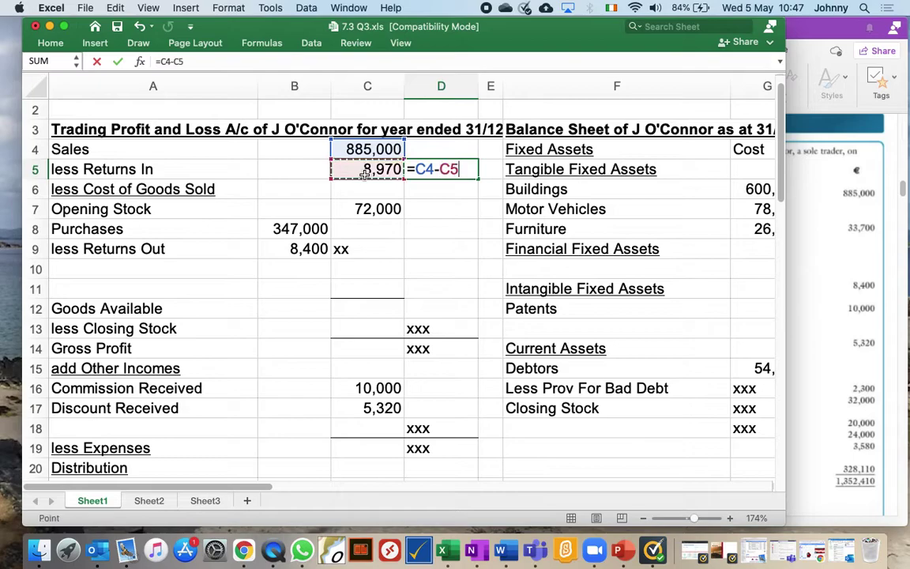
key(Return)
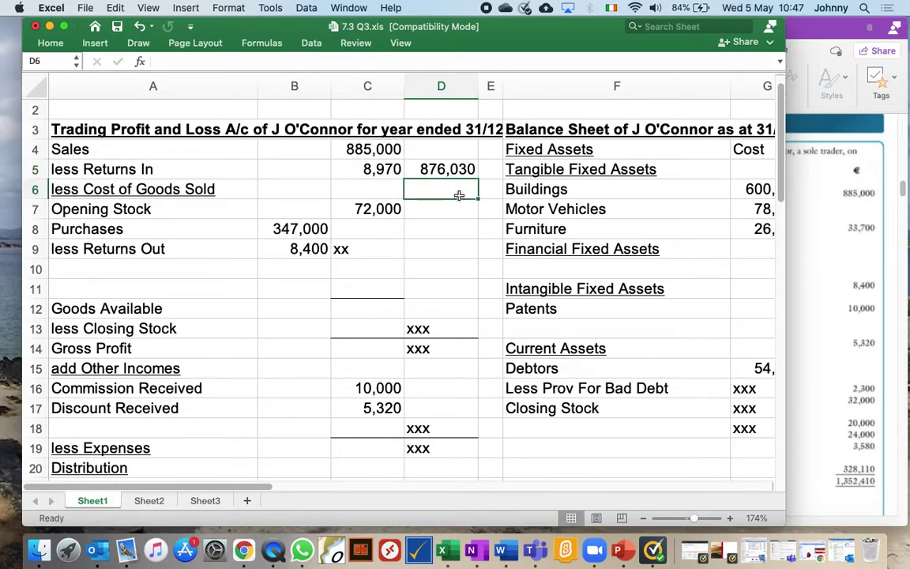
Enter purchases less returns out =B8-B9 in C9, giving 338,600
key(Left)
key(Down)
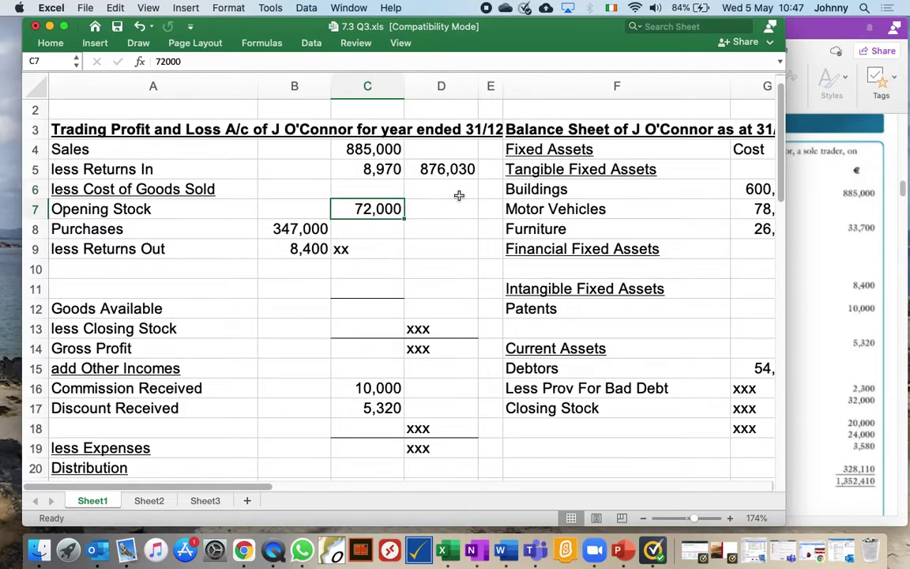
key(Down)
key(Down)
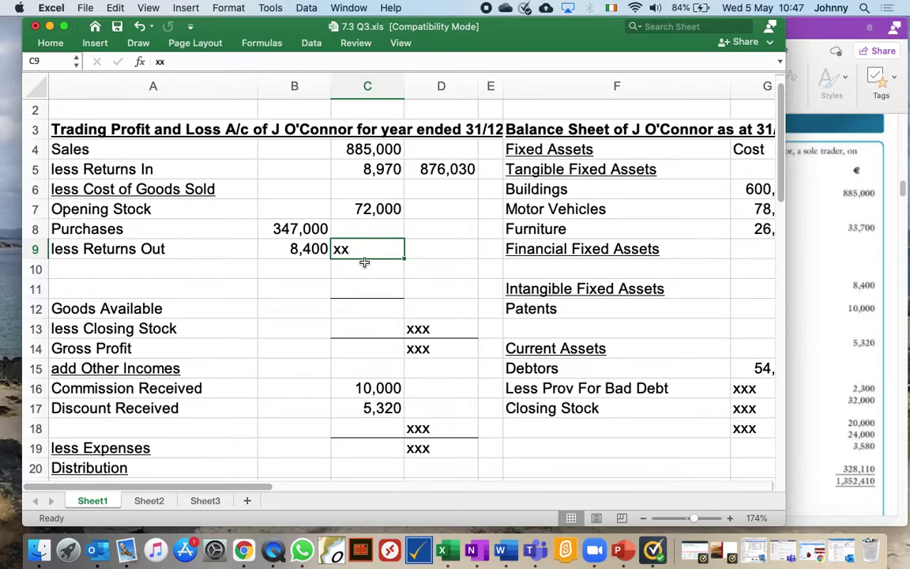
text(=)
key(Up)
key(Left)
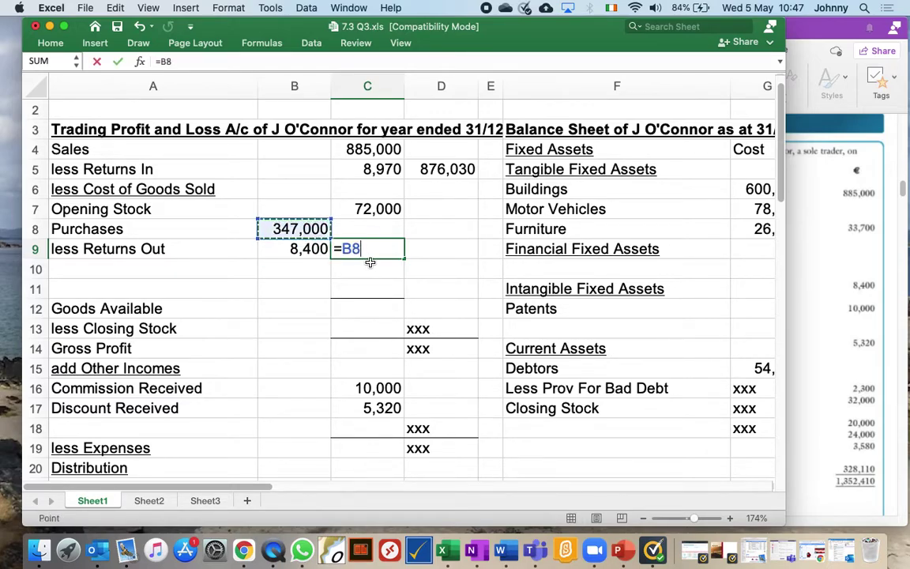
text(-)
key(Left)
key(Return)
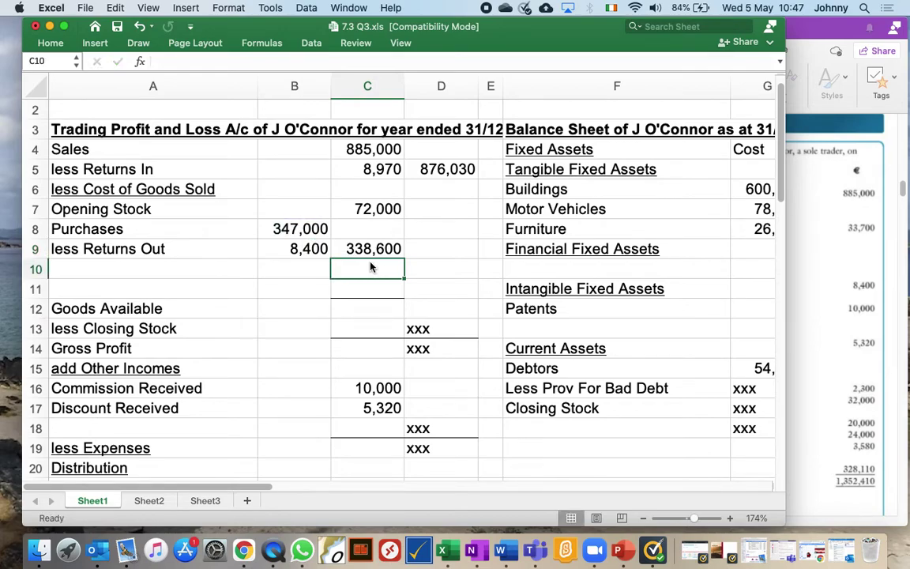
key(Down)
key(Up)
Enter goods available =C7+C9 in C12, giving 410,600
key(Down)
key(Down)
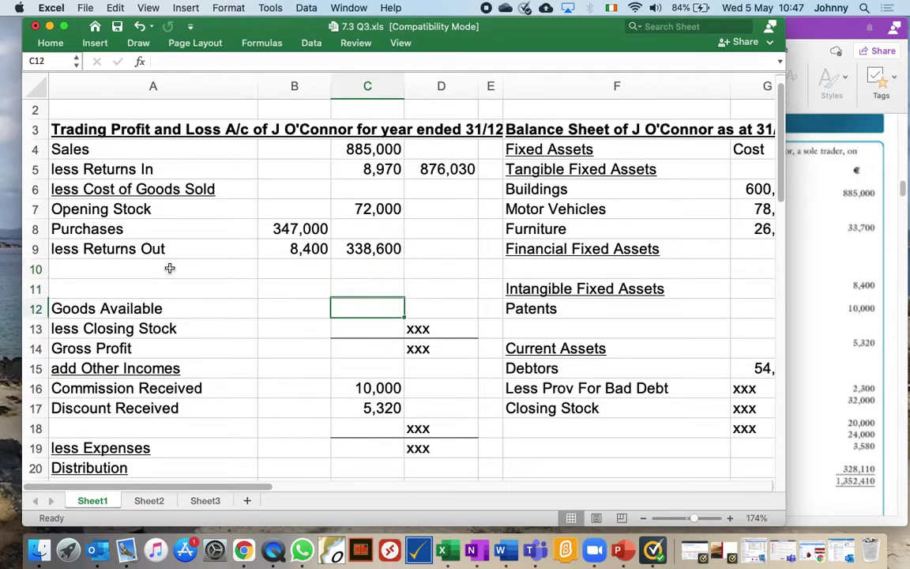
text(=)
key(Up)
key(Up)
key(Up)
key(Up)
key(Up)
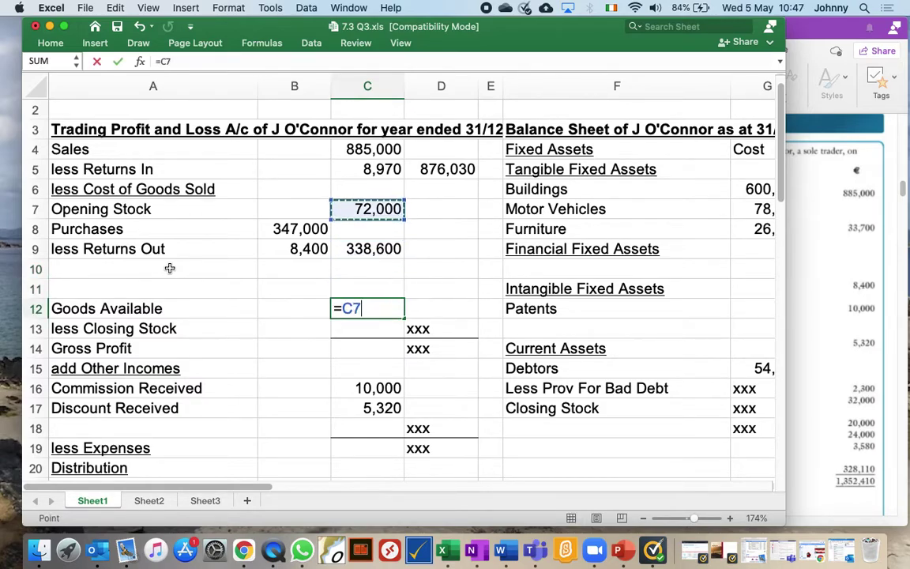
text(+)
key(Up)
key(Up)
key(Up)
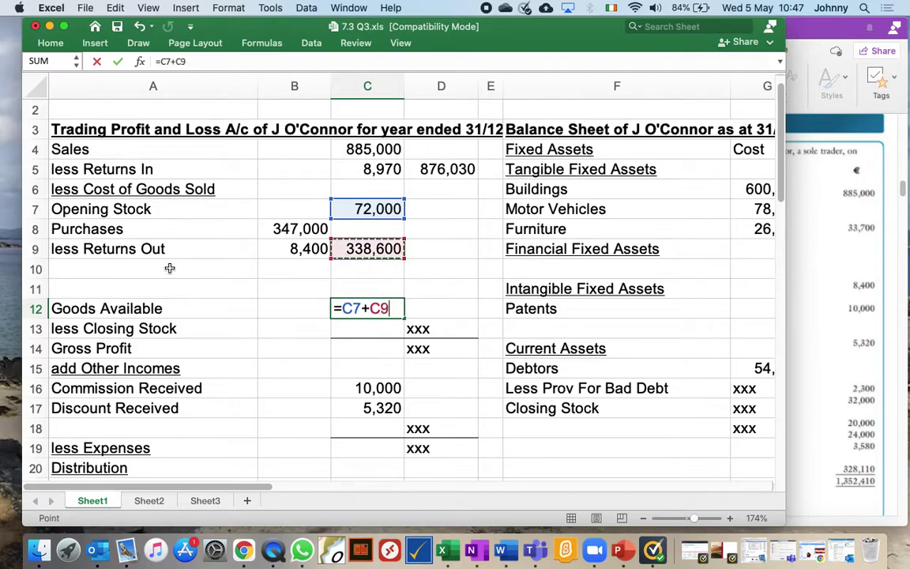
key(Return)
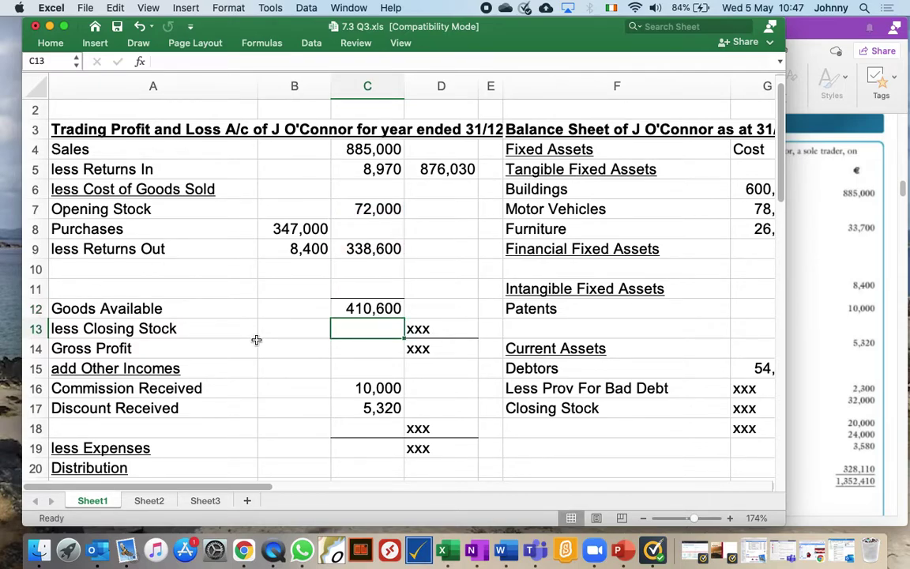
Enter closing stock 0 and cost of sales =C12-C13 (410,600) in D13
text(0)
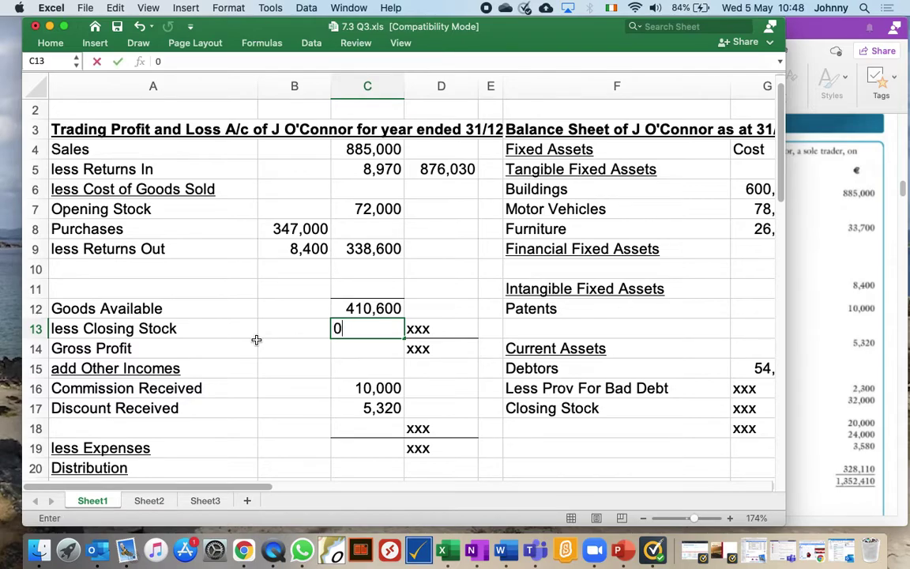
key(Tab)
text(=)
key(Left)
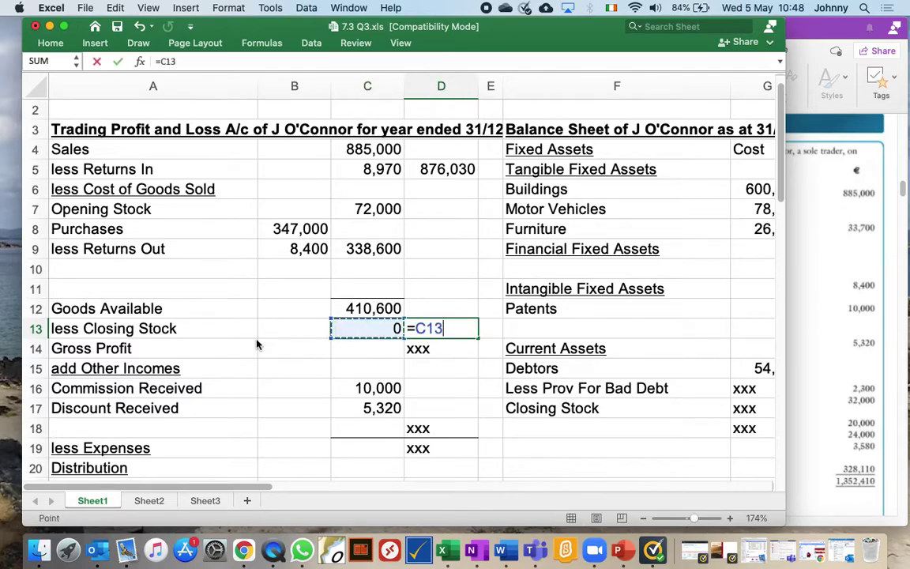
key(Up)
key(Return)
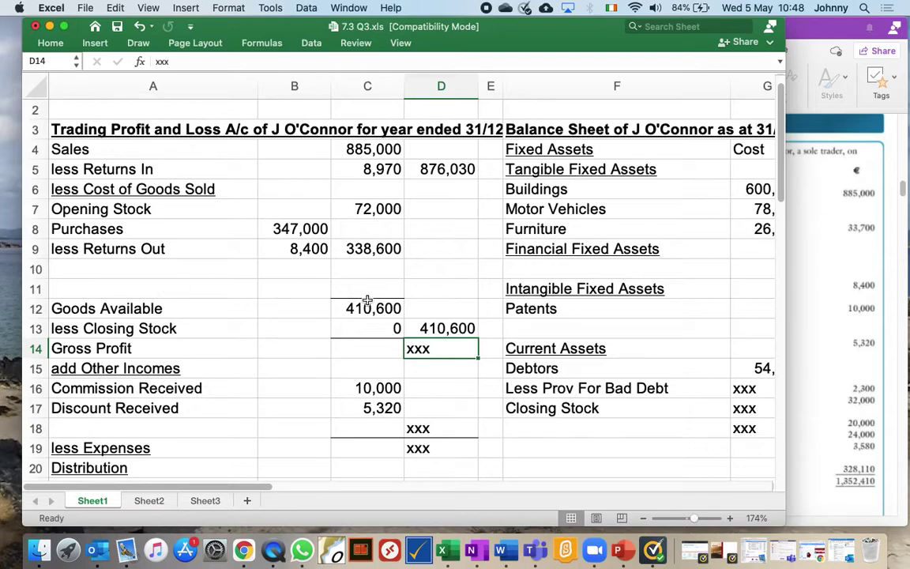
Enter gross profit =D5-D13 in D14, giving 465,430
text(=)
key(Up)
key(Up)
key(Up)
key(Up)
key(Up)
key(Up)
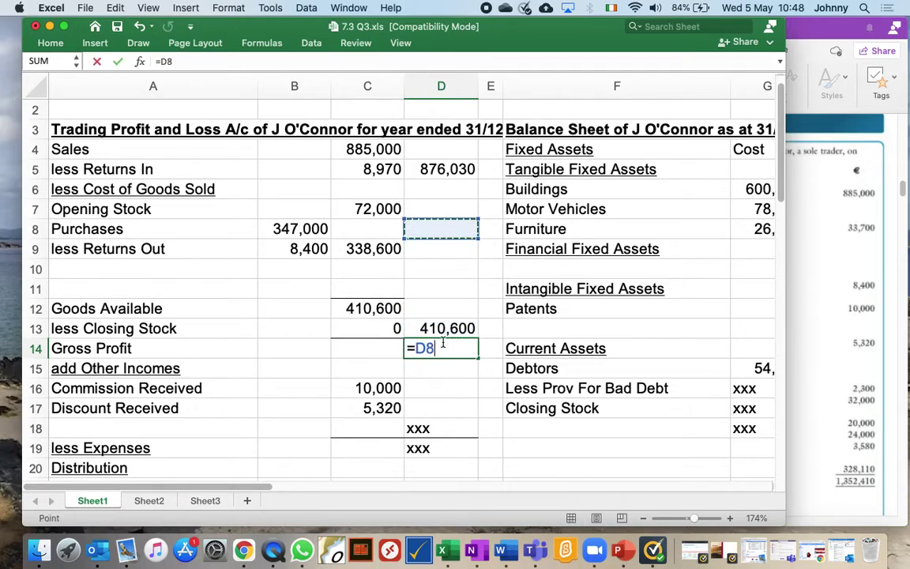
key(Up)
key(Up)
key(Up)
text(-)
key(Up)
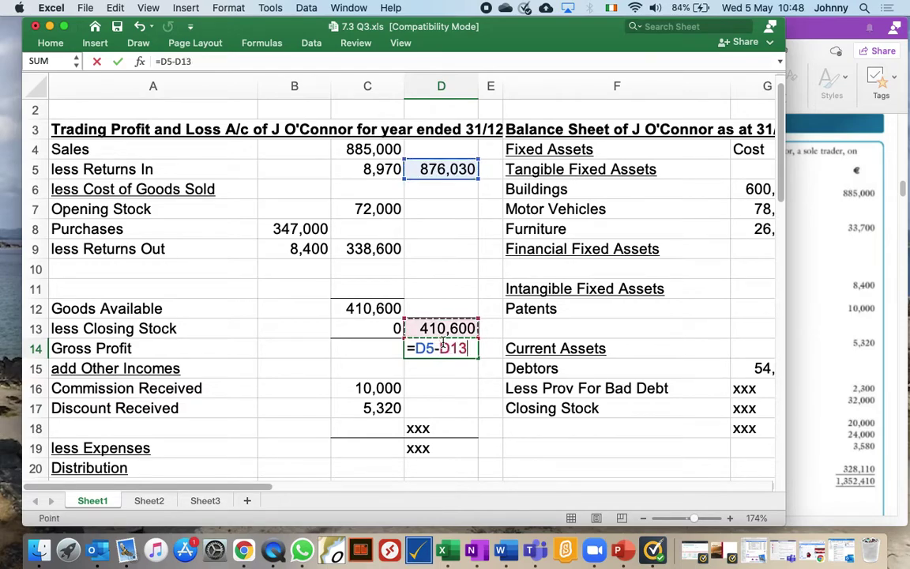
key(Return)
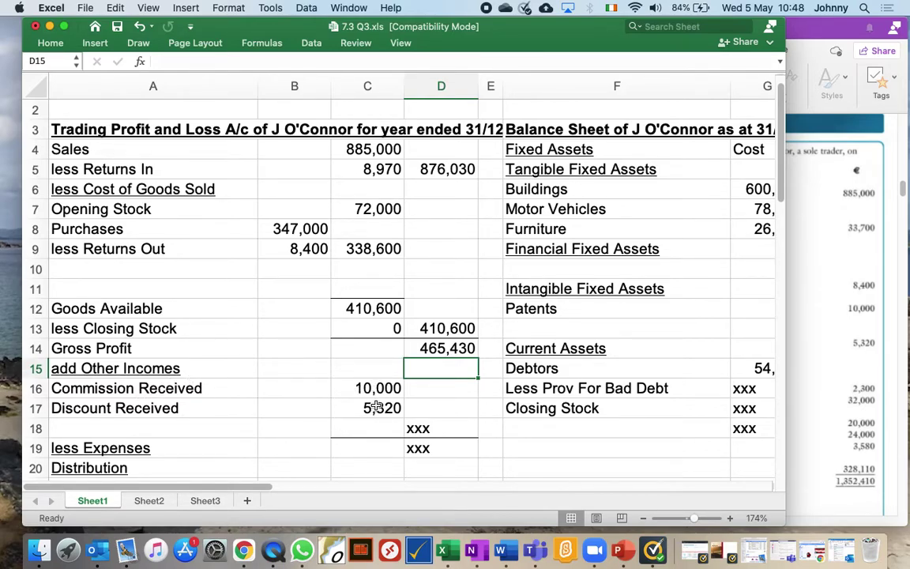
Total the other incomes with =C16+C17 in D18, giving 15,320
click(448, 431)
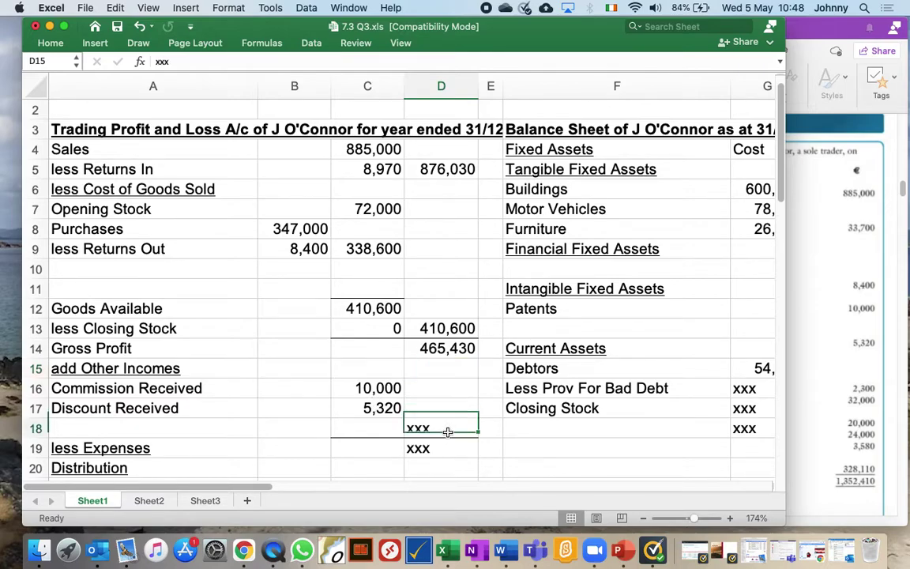
text(=)
key(Left)
key(Up)
key(Up)
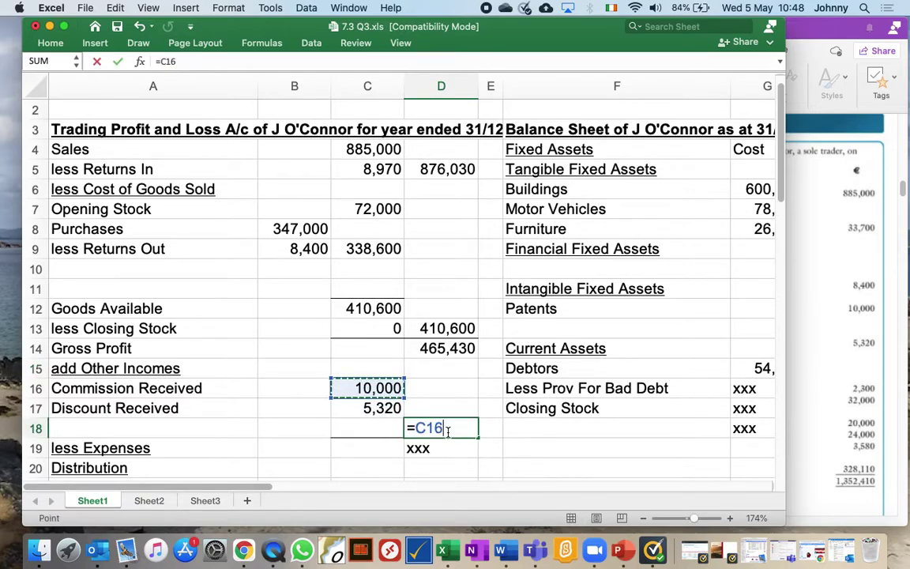
text(+)
key(Left)
key(Up)
key(Return)
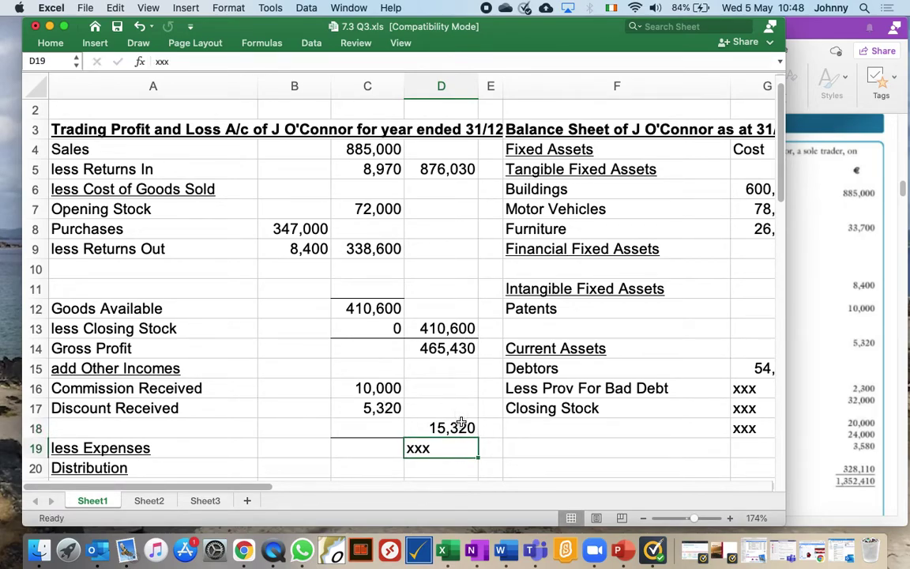
Add gross profit and other incomes with =D14+D18 in D19, giving 480,750
text(=)
key(Up)
key(Up)
key(Up)
key(Up)
key(Up)
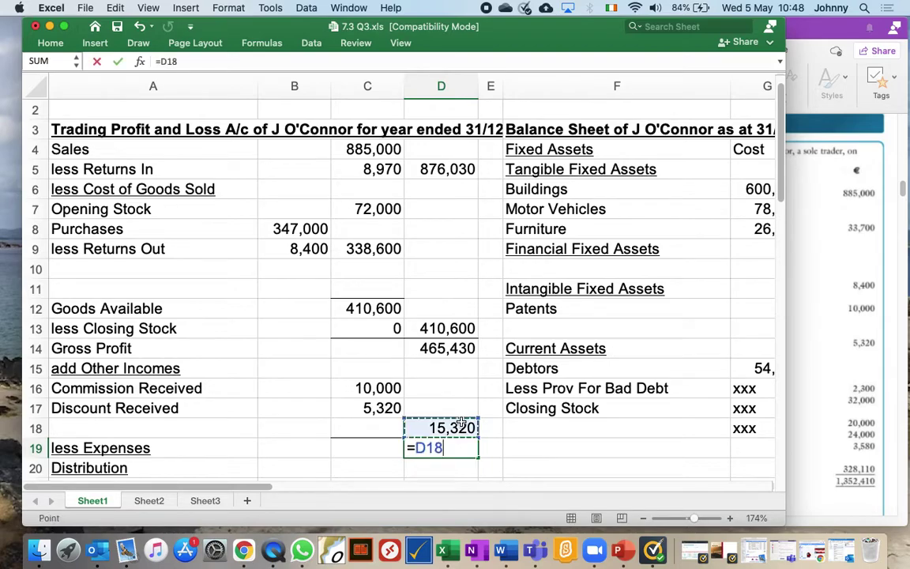
text(+)
key(Up)
key(Up)
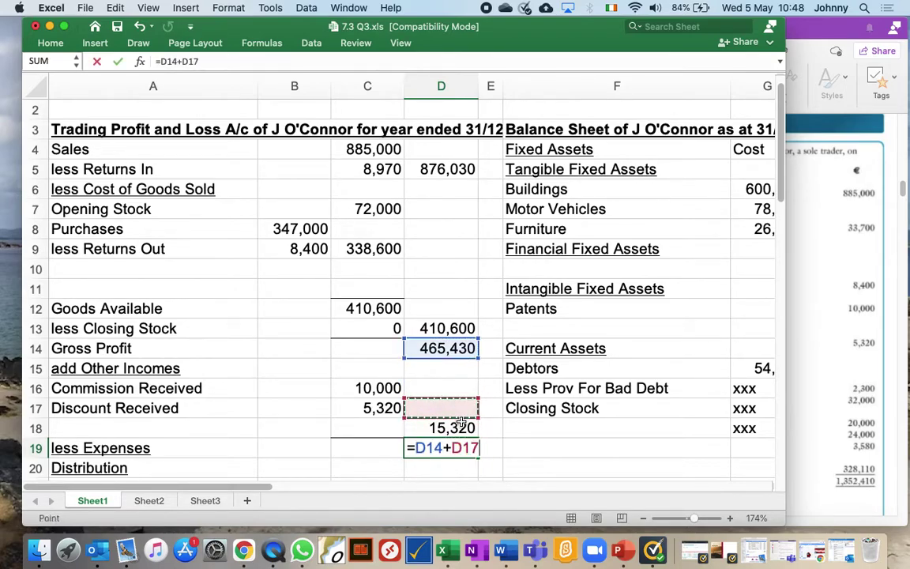
key(Down)
key(Return)
key(Down)
key(Down)
key(Down)
key(Down)
key(Down)
key(Down)
key(Down)
key(Down)
key(Down)
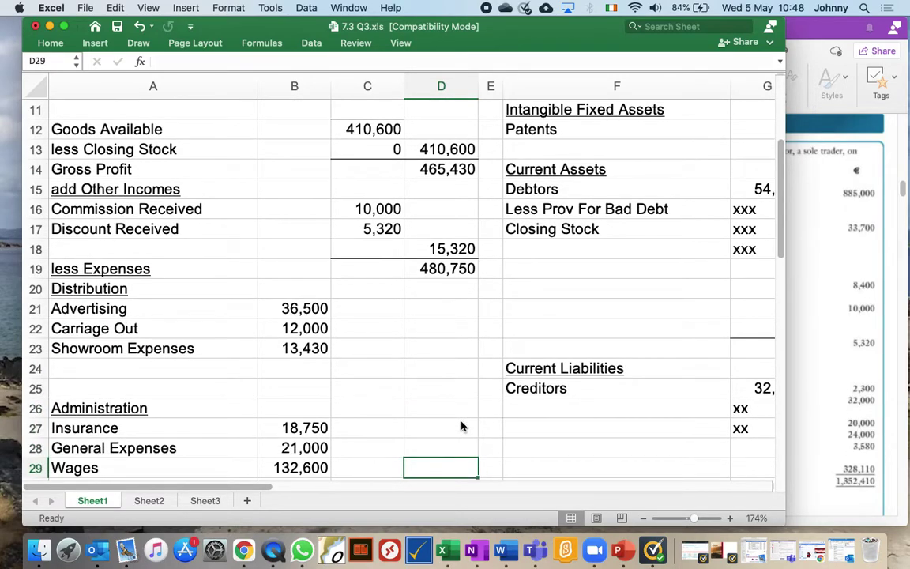
Total the Distribution expenses with =SUM(B21:B25) in C25, giving 61,930
key(Down)
key(Down)
key(Down)
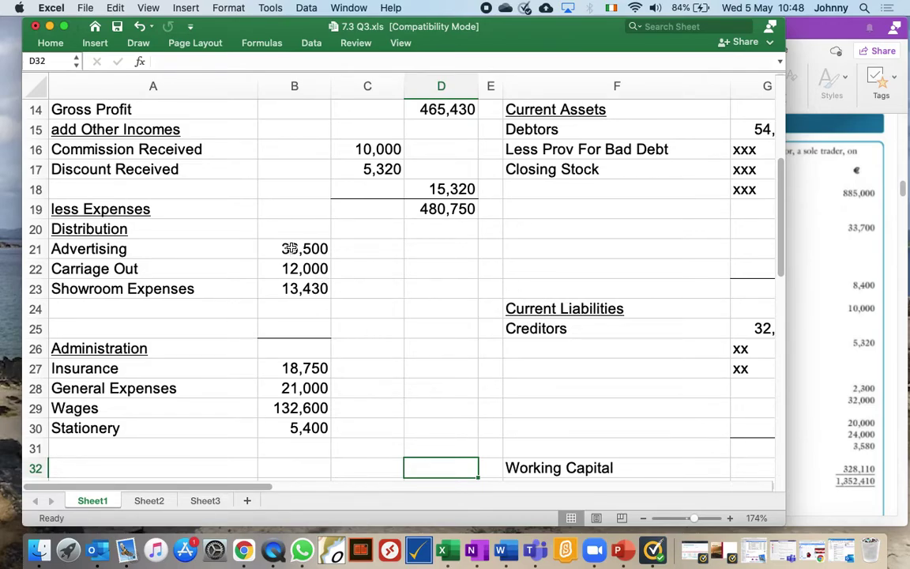
click(375, 331)
text(=)
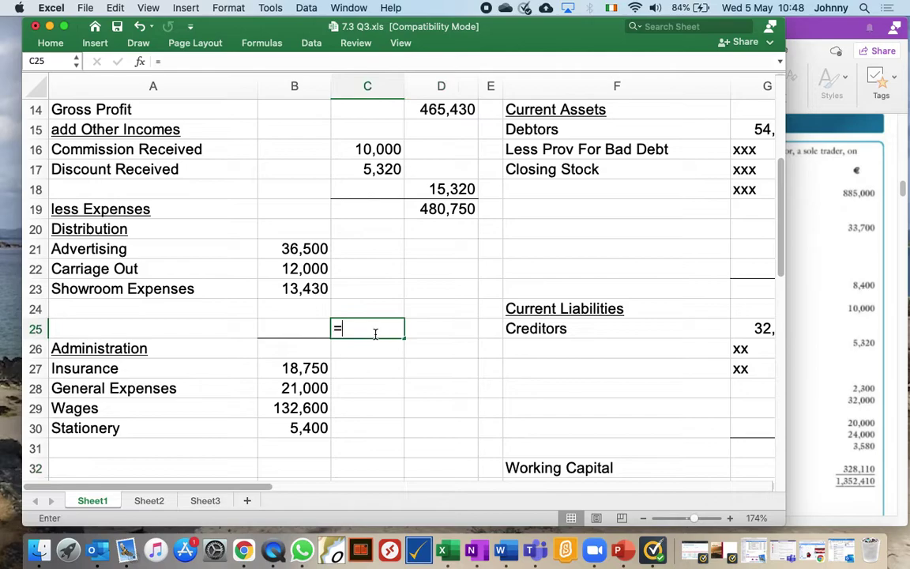
text(sum()
key(Left)
key(Up)
key(Up)
key(Up)
key(Up)
text(:)
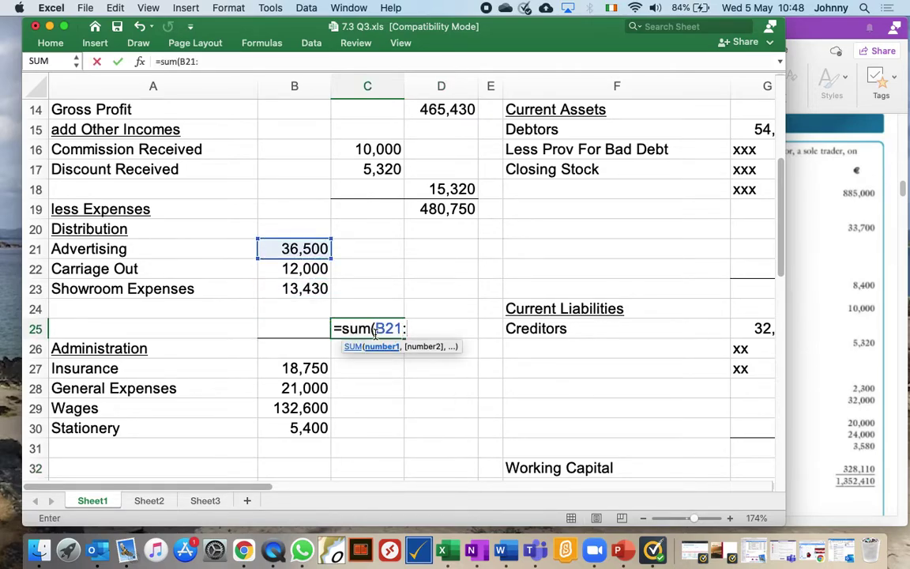
key(Left)
text(_)
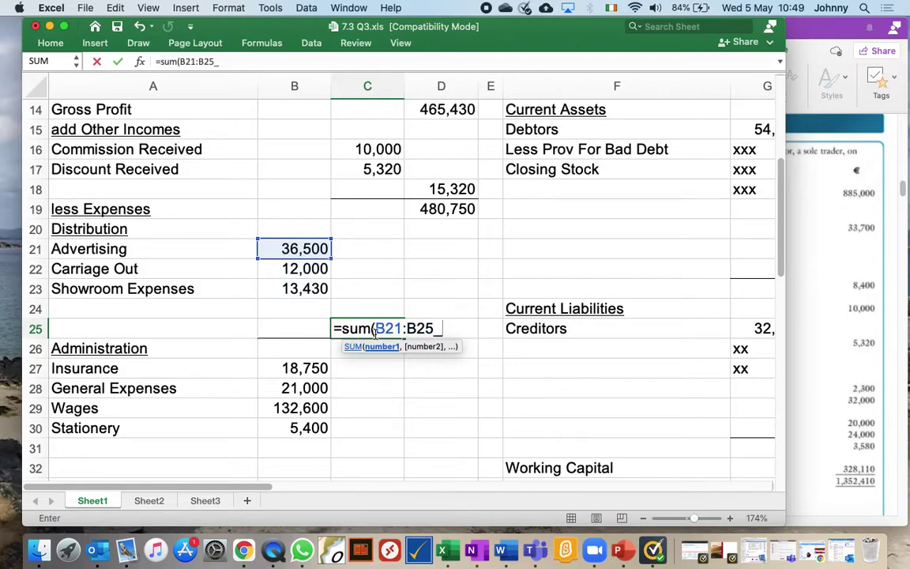
key(BackSpace)
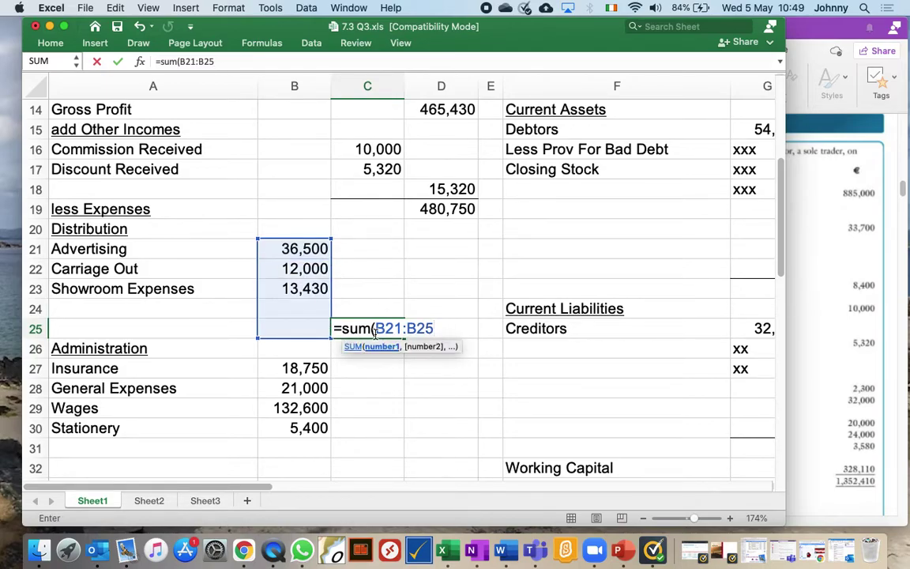
key(Return)
Total the Administration expenses with =SUM(B27:B34) in C33, giving 177,750
key(Down)
key(Down)
key(Down)
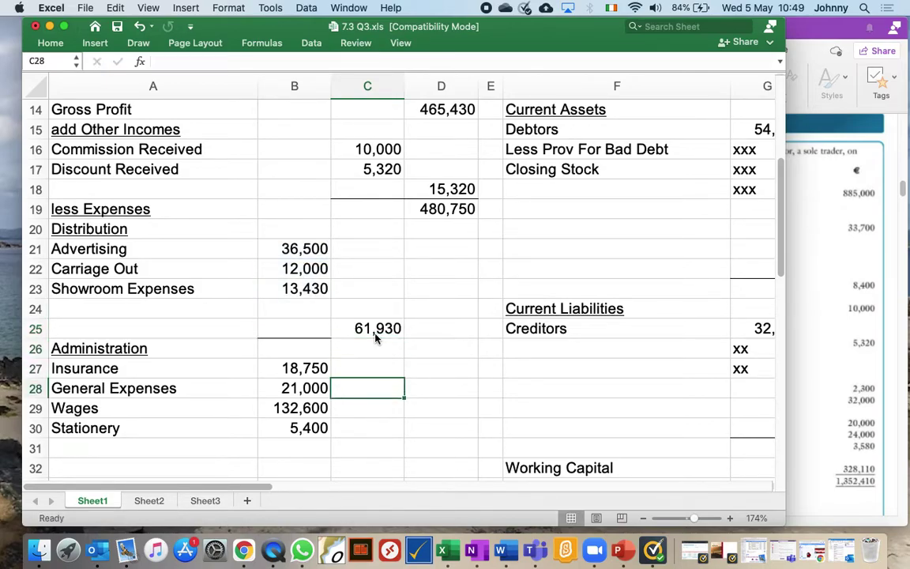
key(Down)
key(Down)
key(Down)
key(Down)
key(Down)
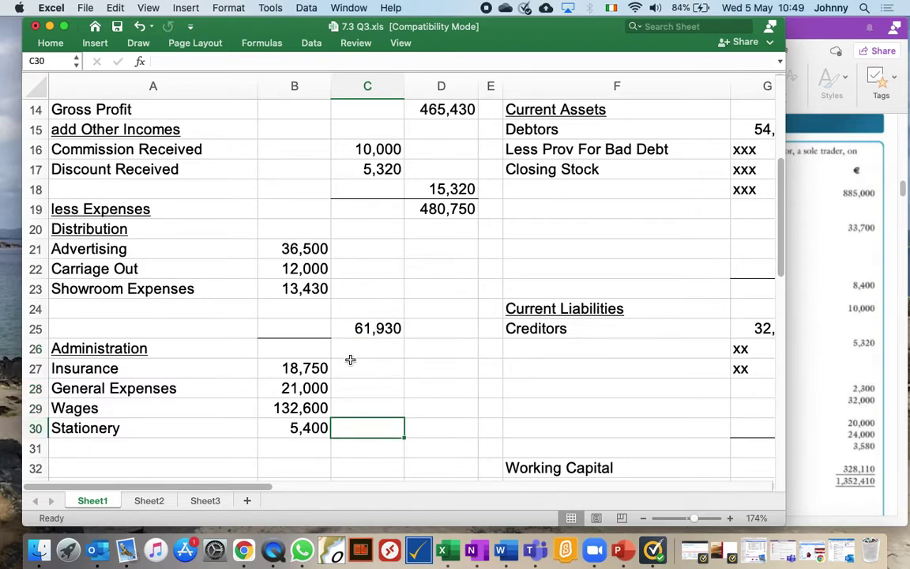
key(Up)
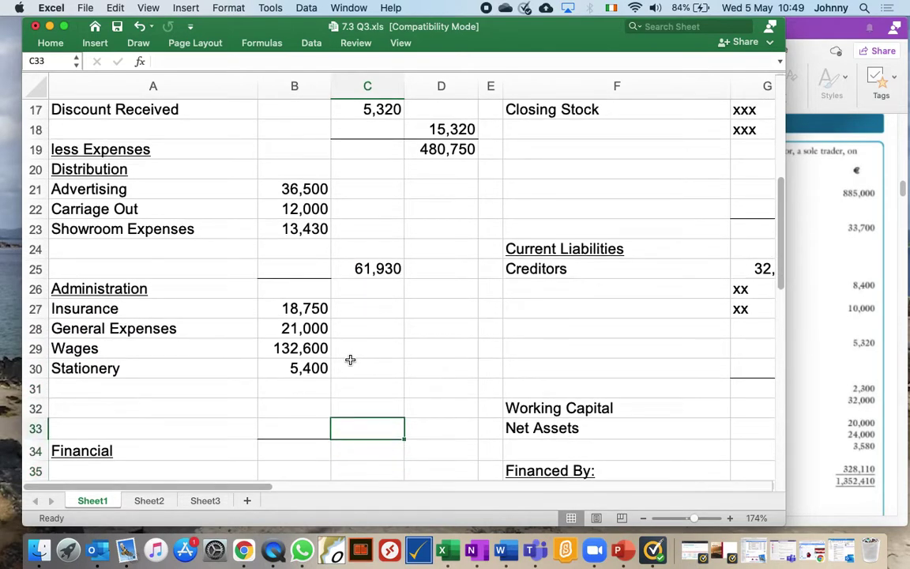
text(=sum()
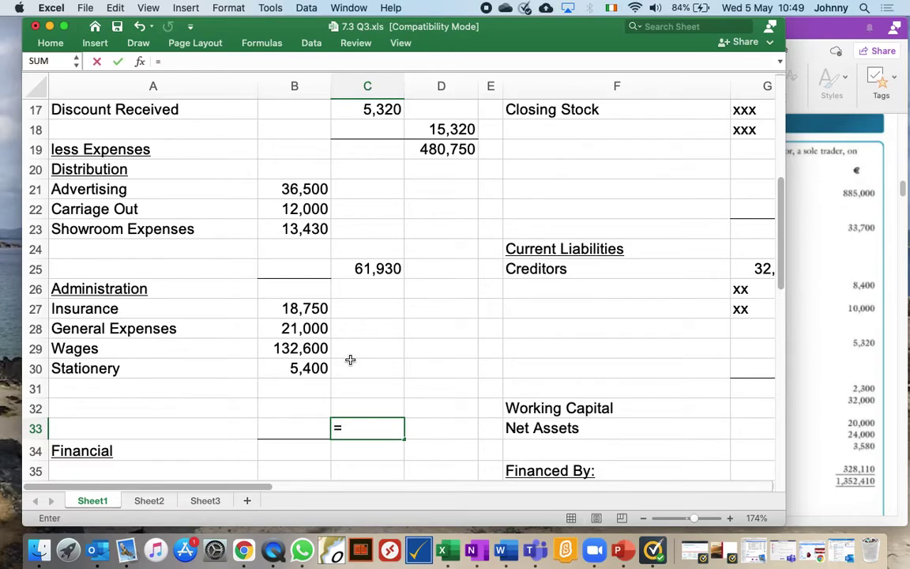
key(Left)
key(Up)
key(Up)
key(Up)
key(Up)
key(Up)
key(Up)
key(Up)
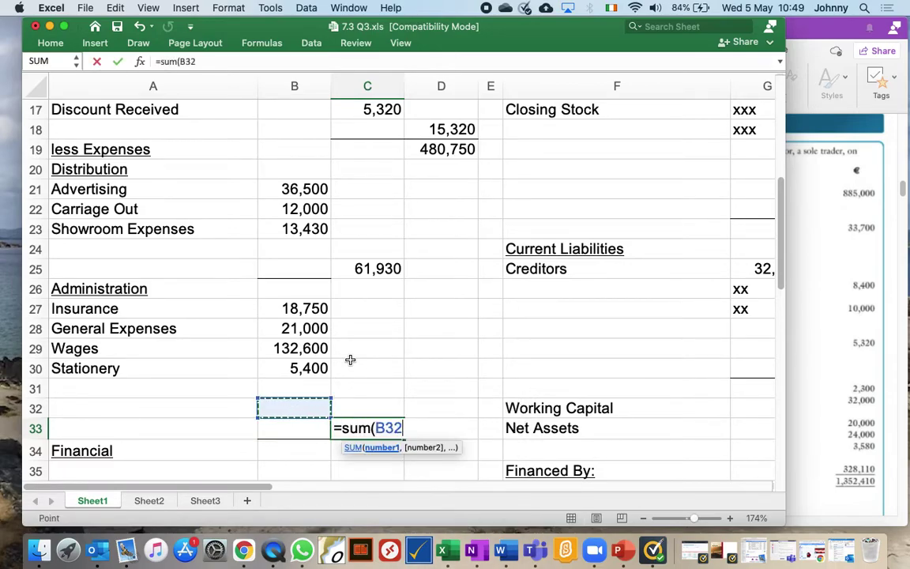
key(Down)
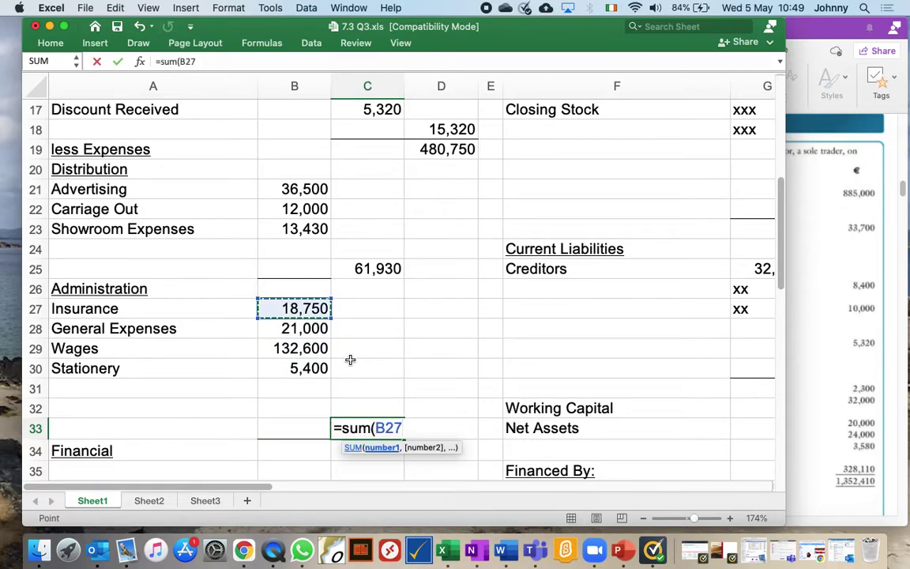
text(:)
key(Down)
key(Down)
key(Down)
key(Down)
key(Down)
key(Down)
key(Down)
key(Right)
key(Left)
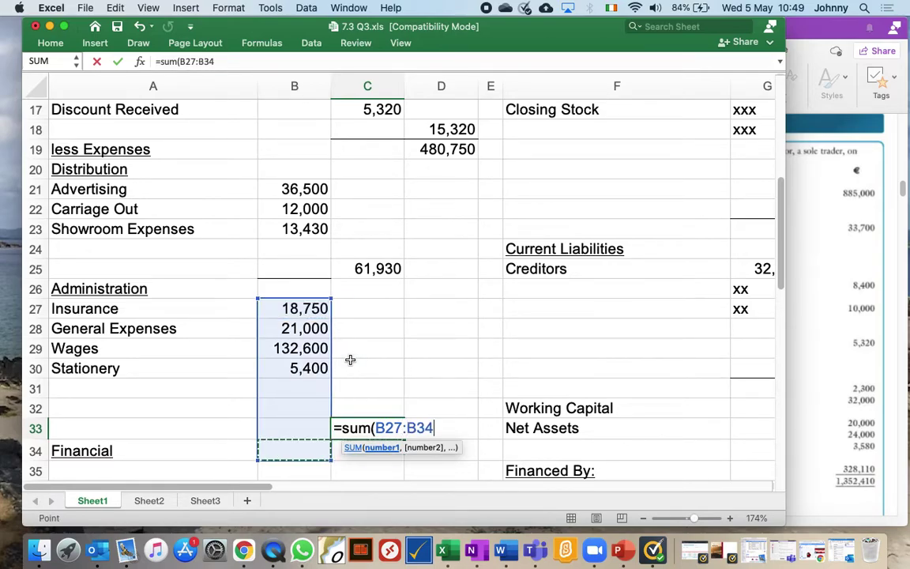
key(Up)
key(Return)
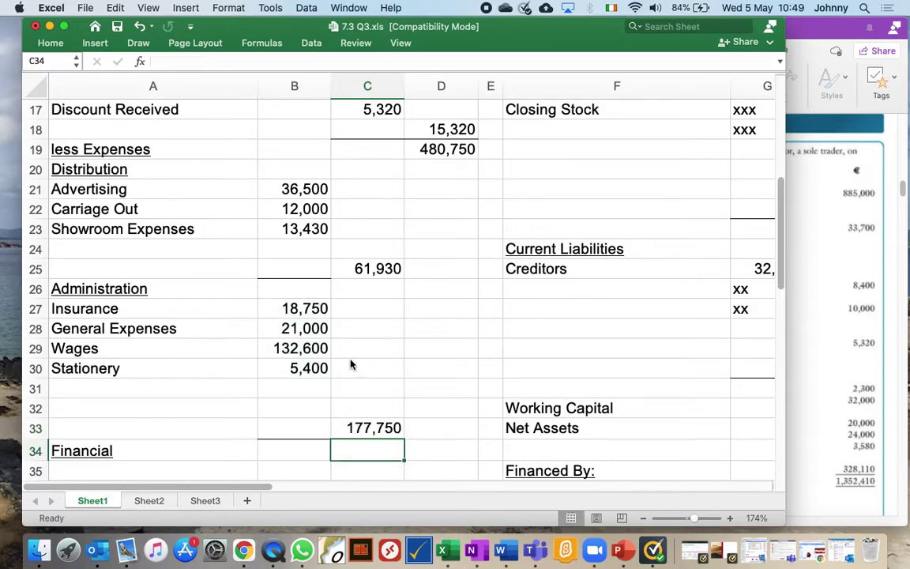
key(Down)
key(Down)
key(Up)
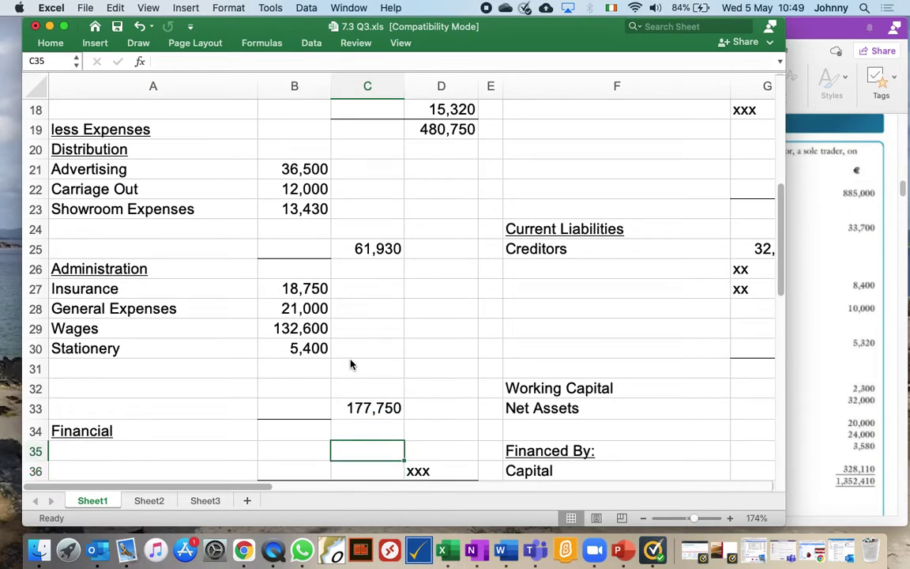
Enter 0 Financial expenses and total expenses =C25+C33+C35 (239,680) in D36
text(0)
key(Return)
key(Right)
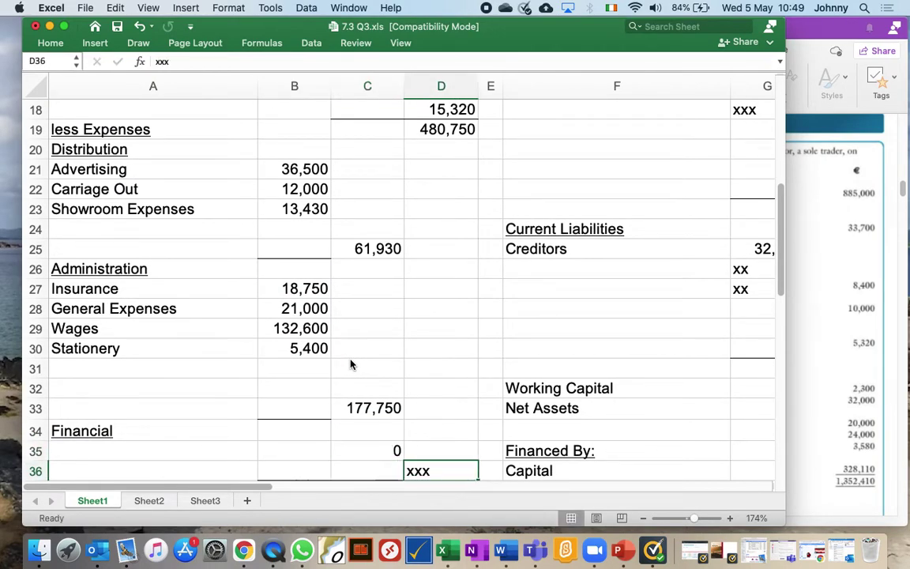
text(=)
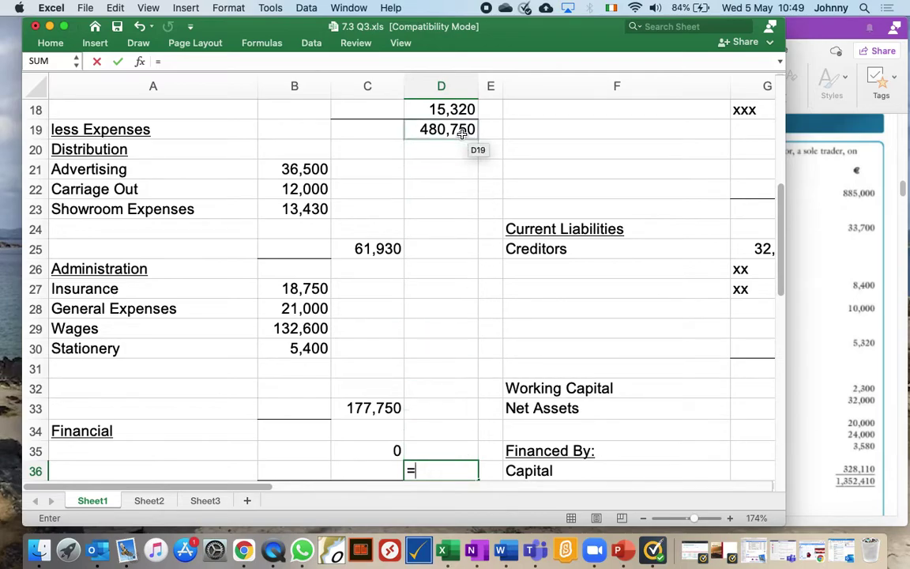
key(Left)
key(Up)
key(Up)
key(Up)
key(Up)
key(Up)
key(Up)
key(Up)
key(Up)
key(Up)
key(Up)
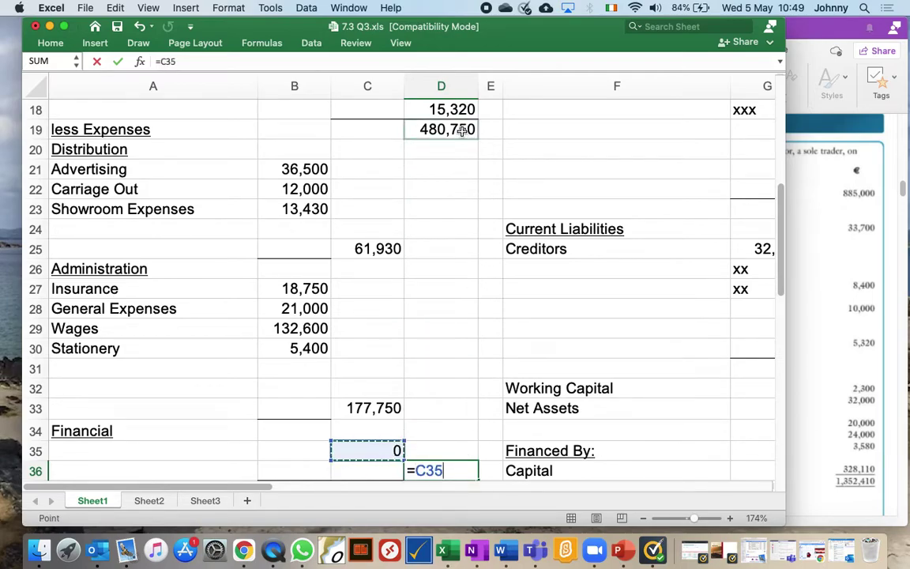
key(Up)
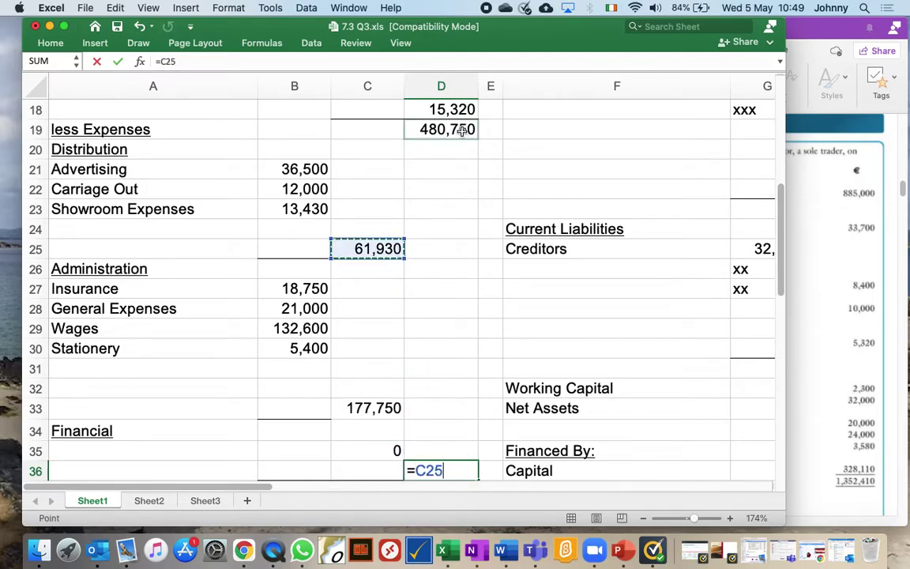
text(+)
key(Left)
key(Up)
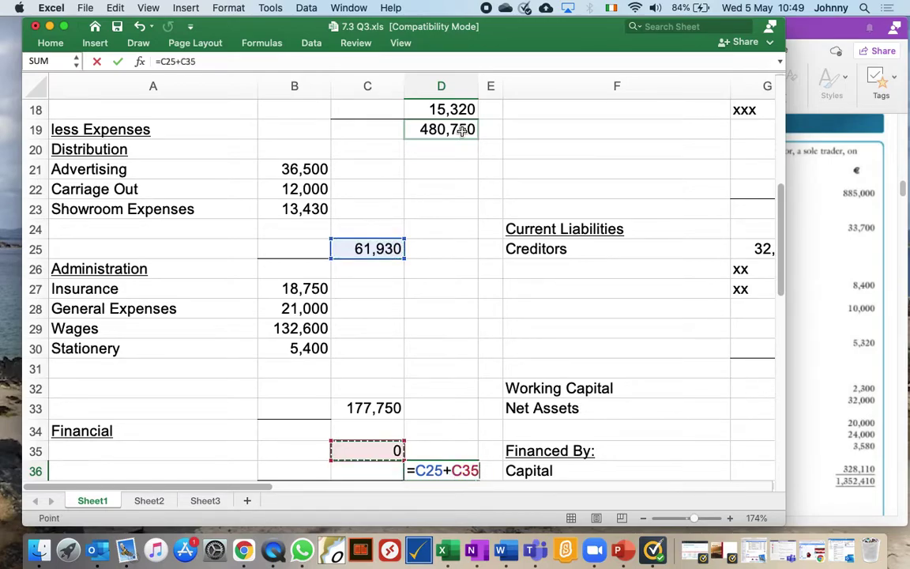
key(Up)
key(Up)
text(+)
key(Left)
key(Up)
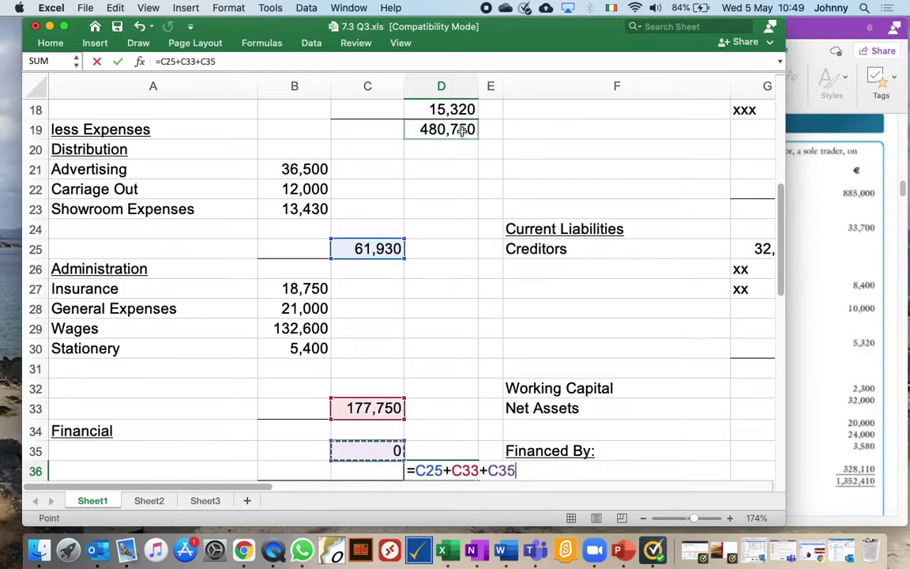
key(Return)
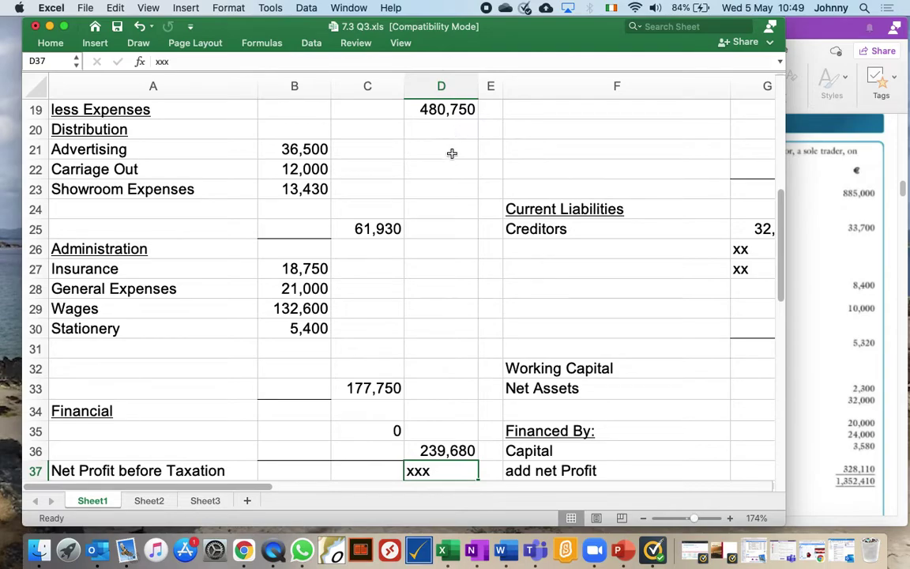
Enter net profit before taxation =D19-D36 in D37, giving 241,070
text(=)
key(Up)
key(Up)
key(Up)
key(Up)
key(Up)
key(Up)
key(Up)
key(Up)
key(Up)
key(Up)
key(Up)
key(Up)
key(Up)
key(Up)
key(Up)
key(Up)
key(Up)
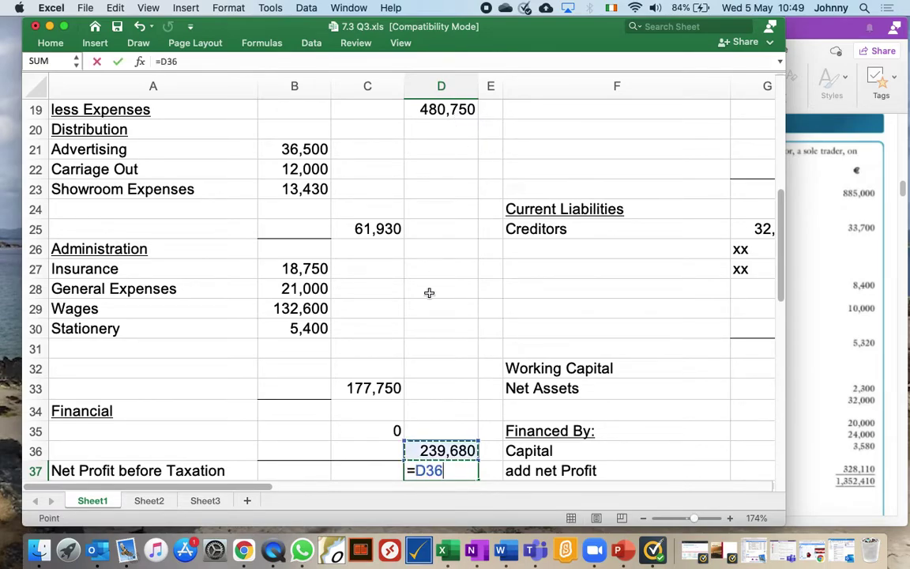
key(Up)
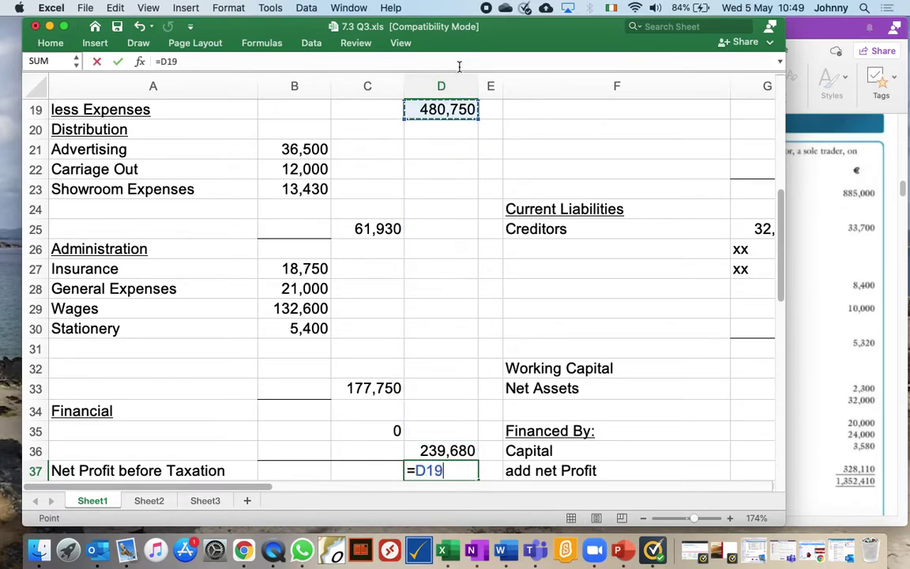
text(-)
key(Up)
key(Return)
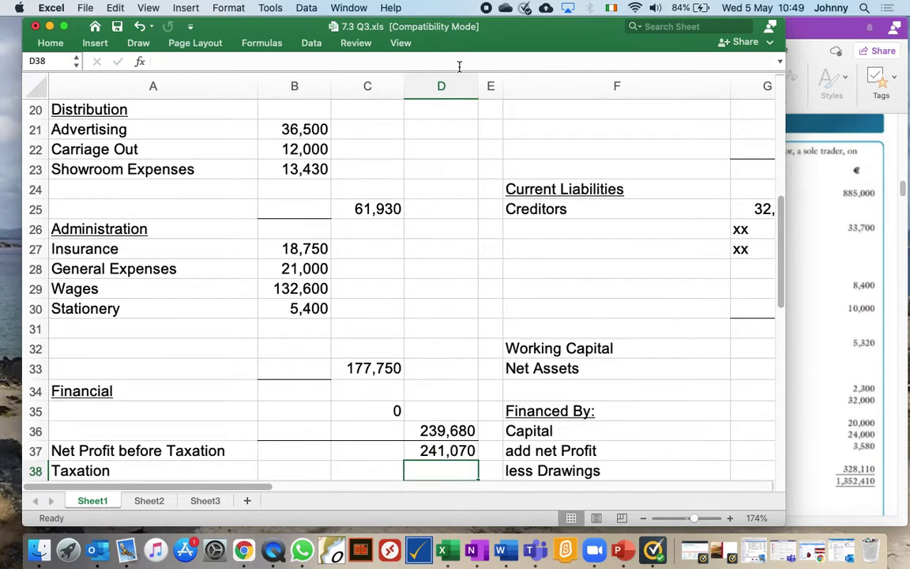
Enter Taxation 0 in D38 and net profit after taxation =D37 in D39
key(Down)
key(Down)
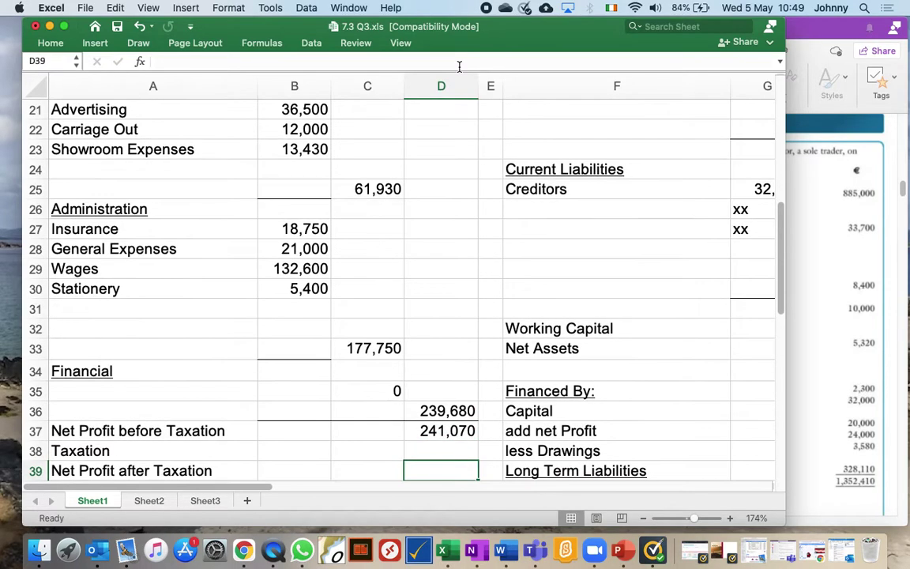
key(Up)
key(Up)
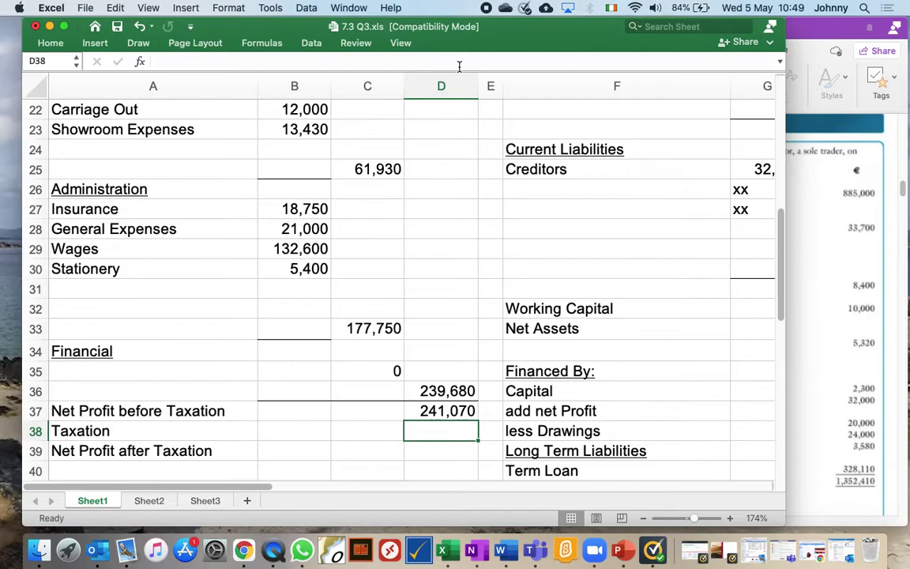
text(0)
key(Return)
text(=)
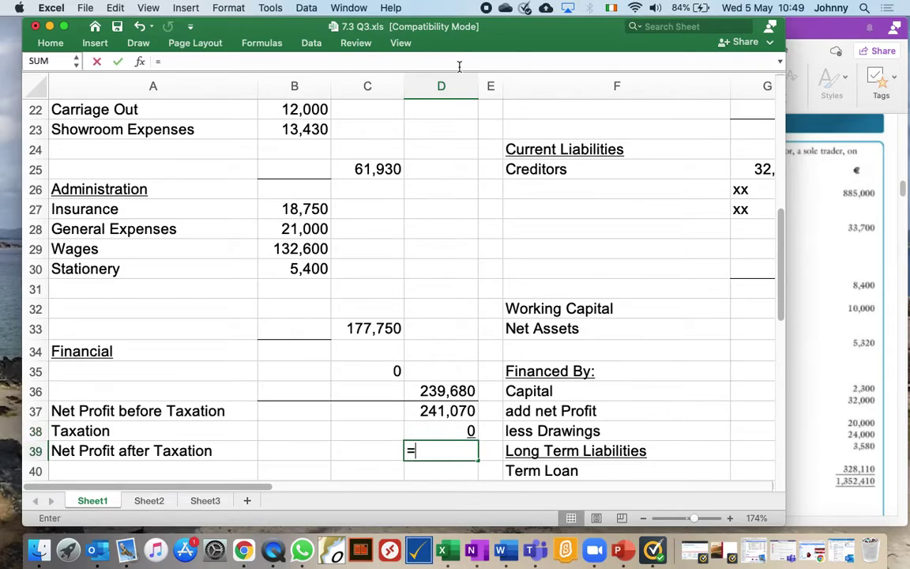
key(Up)
key(Up)
key(Return)
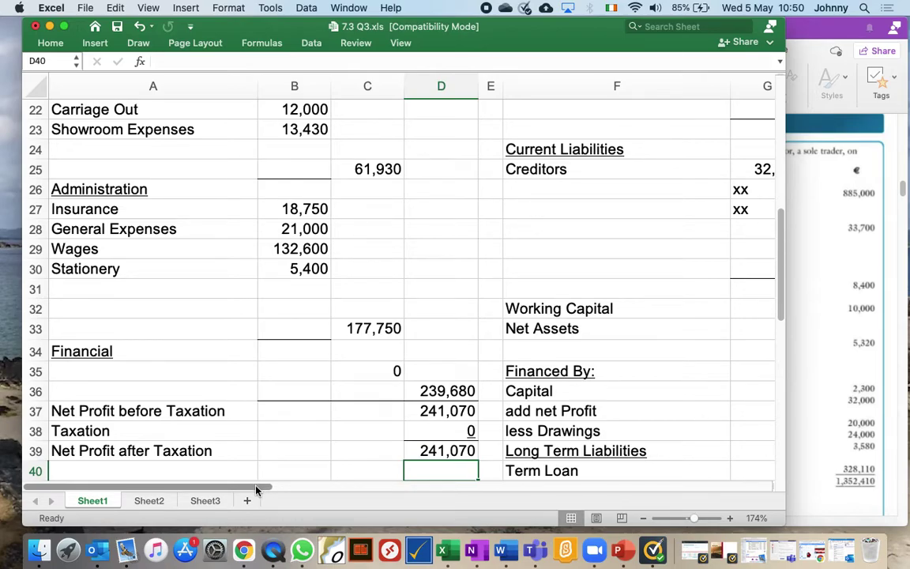
mouse_move(256, 490)
mouse_down()
mouse_move(362, 488)
mouse_move(270, 484)
mouse_up()
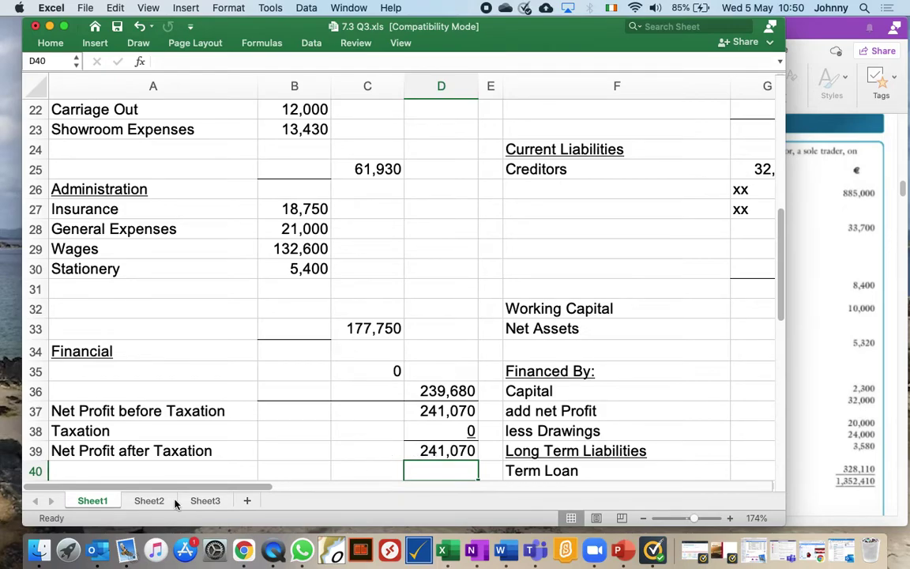
Link the balance sheet's add net Profit cell H37 to D39, showing 241,070
scroll(230, 472, right, 5)
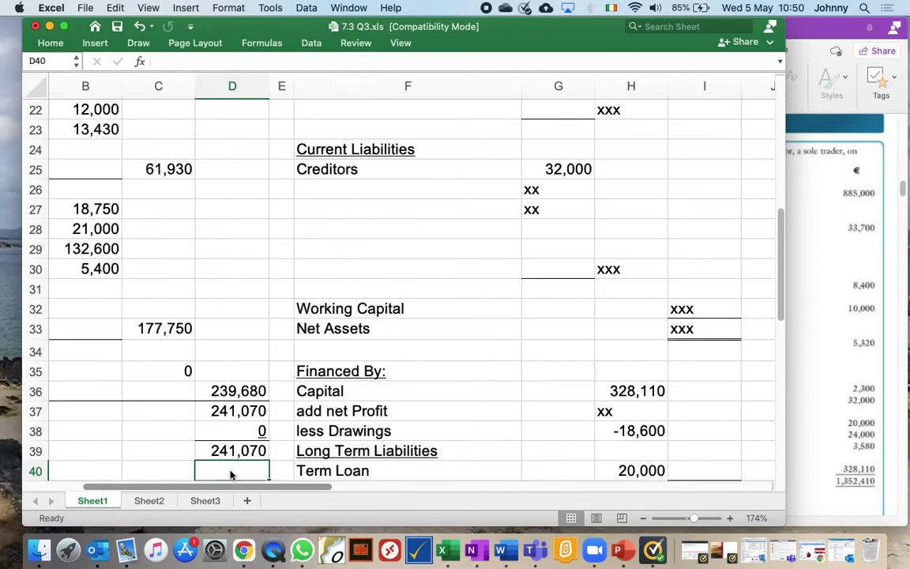
click(561, 410)
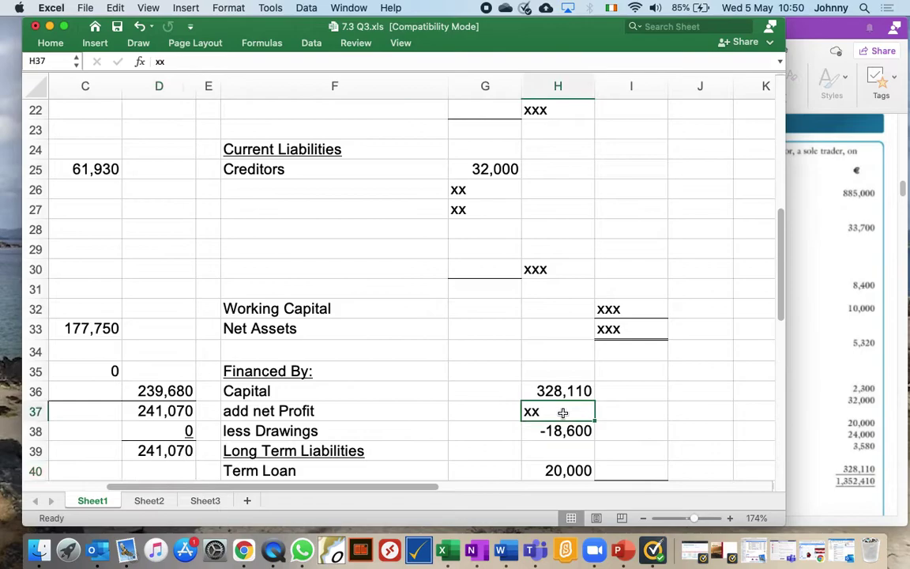
text(=)
key(Left)
key(Left)
key(Left)
key(Left)
key(Down)
key(Down)
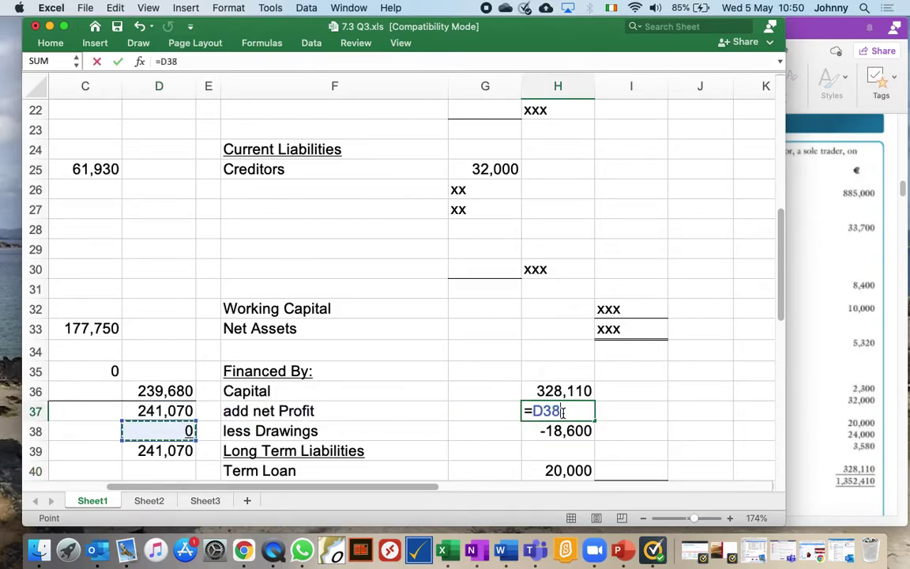
key(Return)
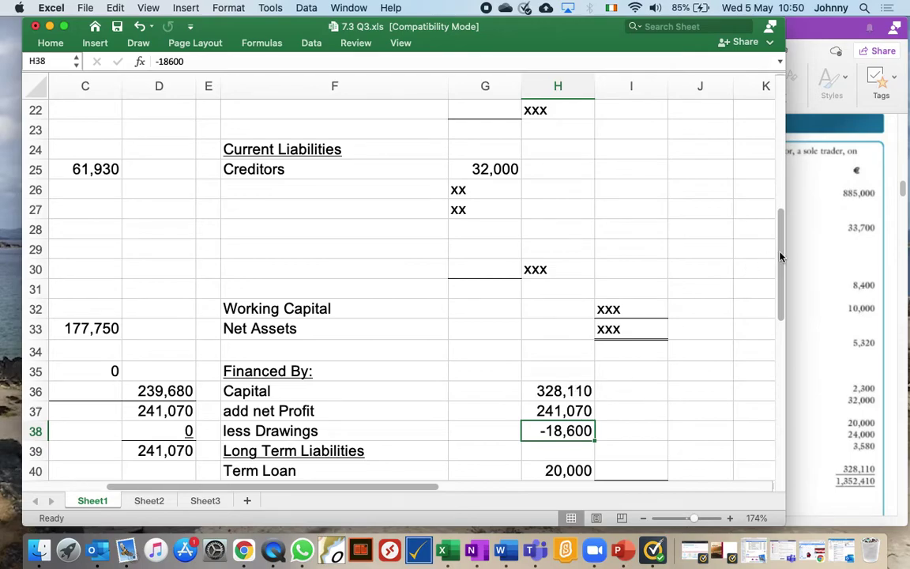
drag(779, 264, 779, 139)
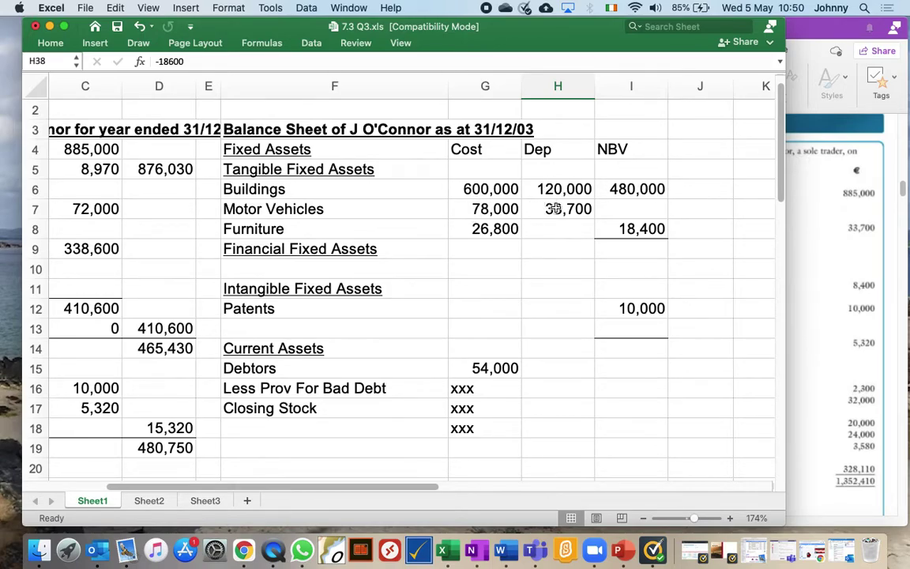
click(634, 207)
Enter Motor Vehicles net book value =G7-H7 in I7, giving 44,300
text(=)
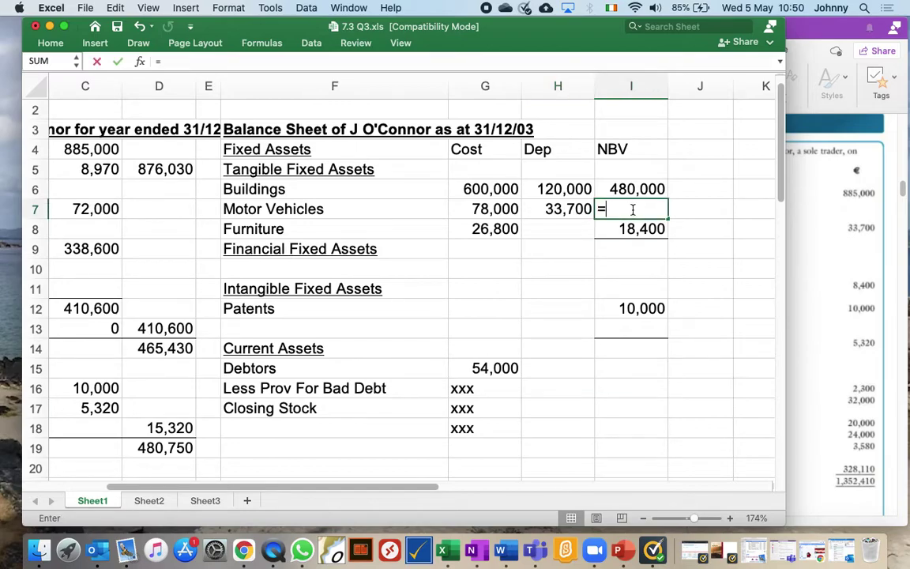
key(Left)
key(Left)
text(-)
key(Left)
key(Return)
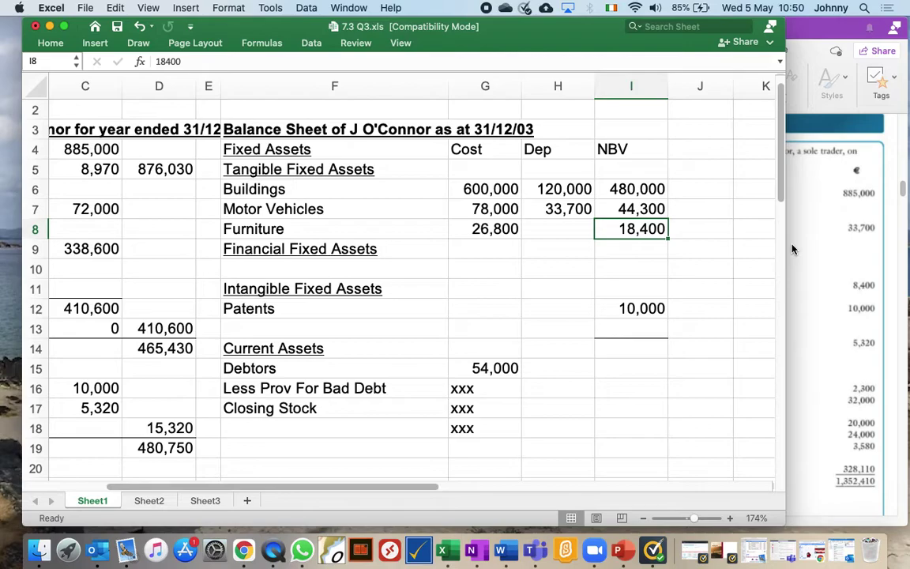
Enter Furniture depreciation =G8-I8 in H8, giving 8,400
key(Left)
key(Left)
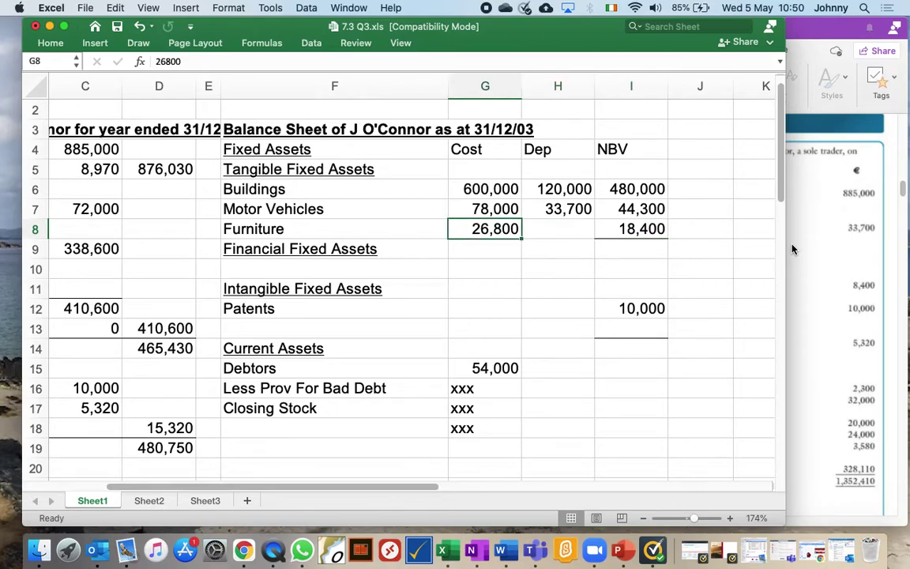
key(Right)
key(Right)
key(Left)
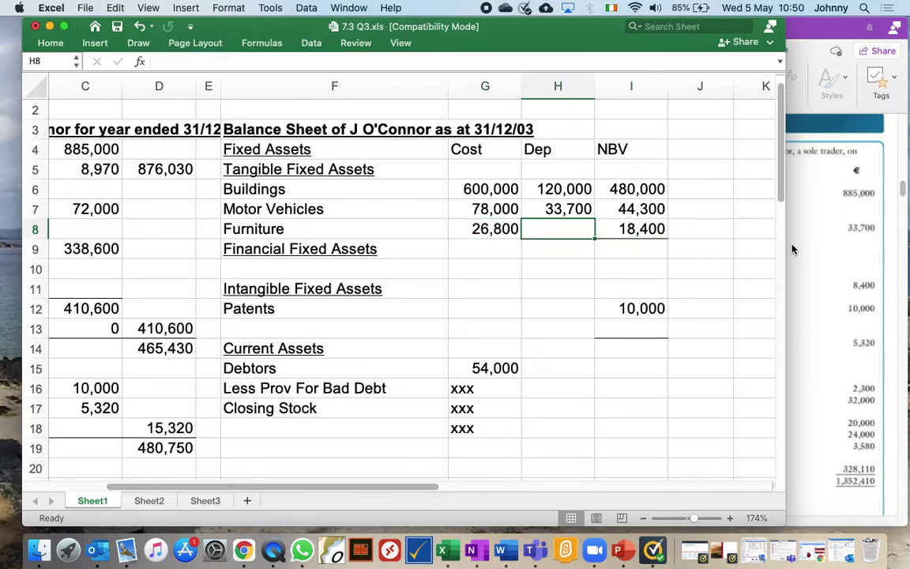
text(=)
key(Left)
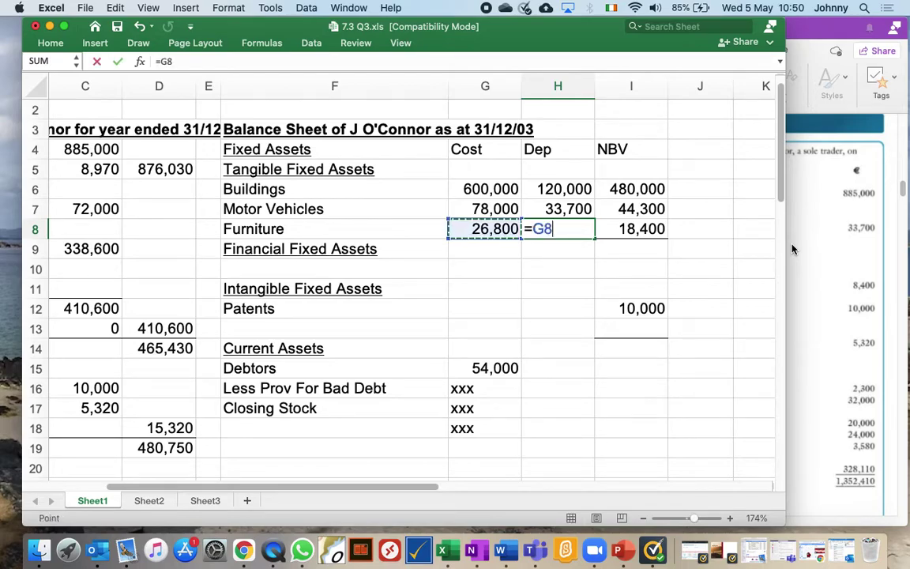
text(-)
key(Right)
key(Right)
key(Left)
key(Return)
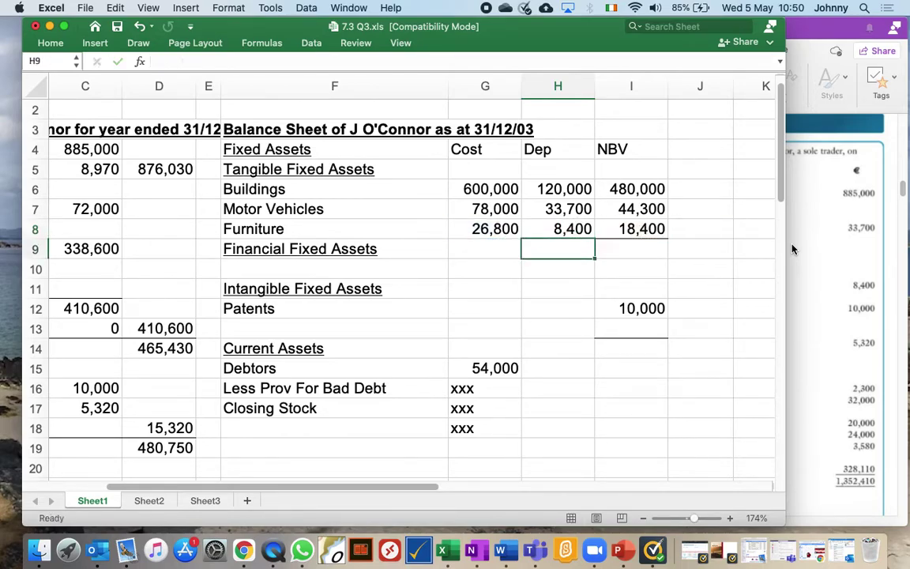
key(Right)
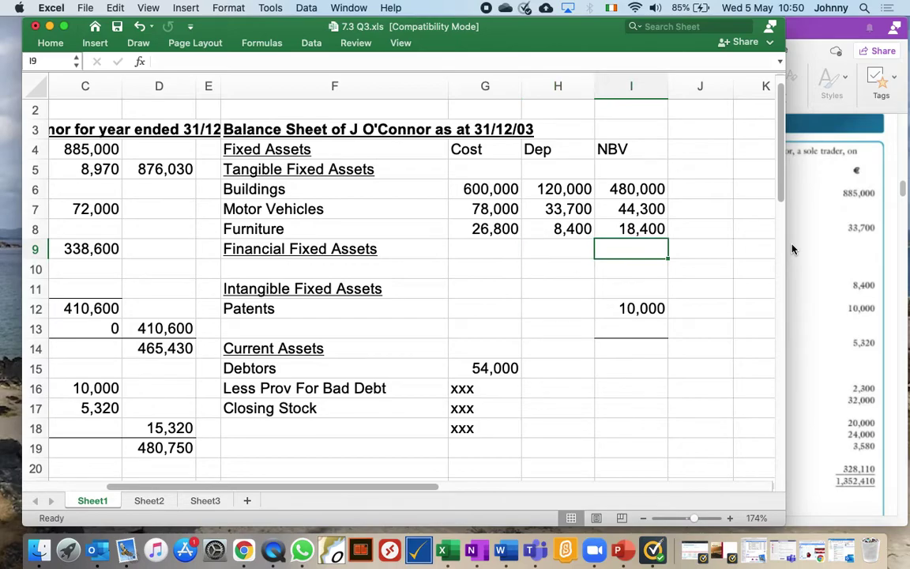
Enter 0 for Financial Fixed Assets in I10
key(Down)
key(Left)
key(Left)
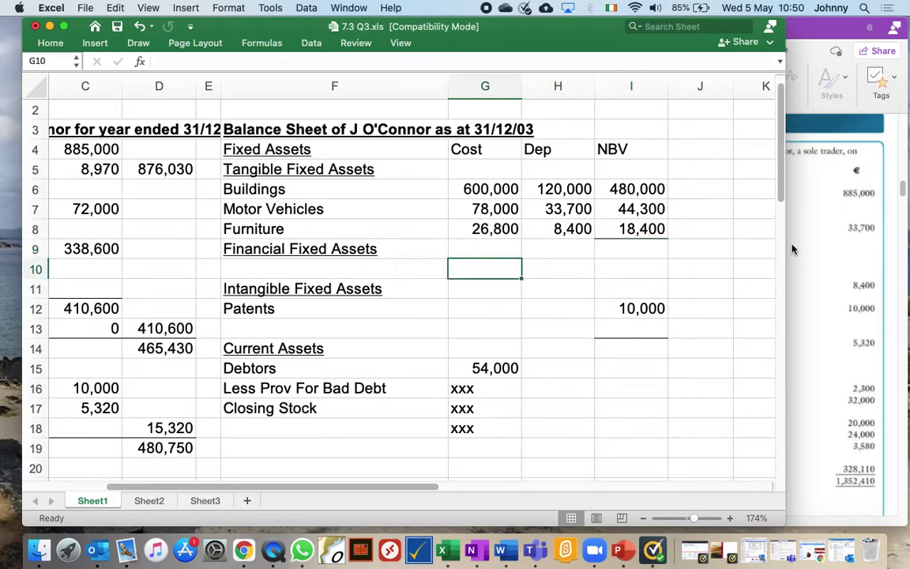
key(Left)
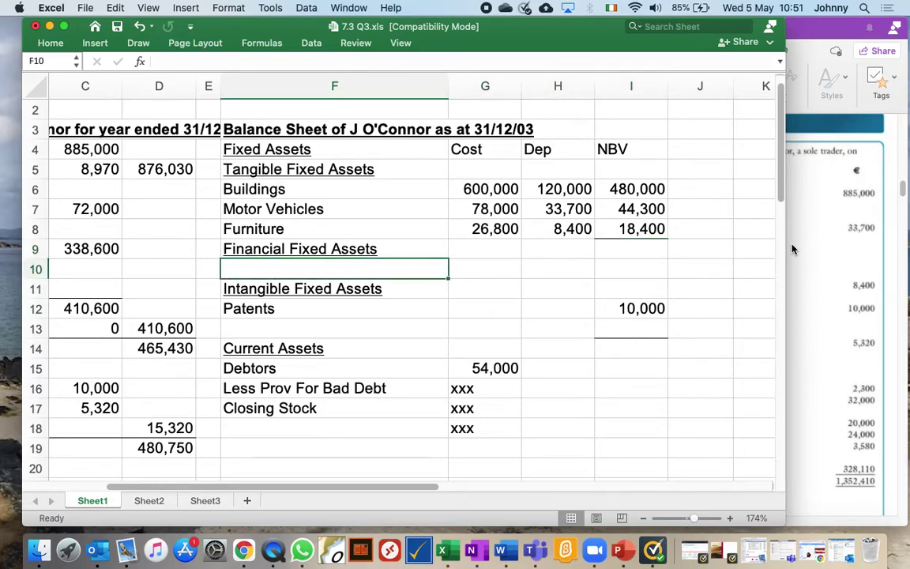
key(Right)
key(Right)
key(Right)
text(0)
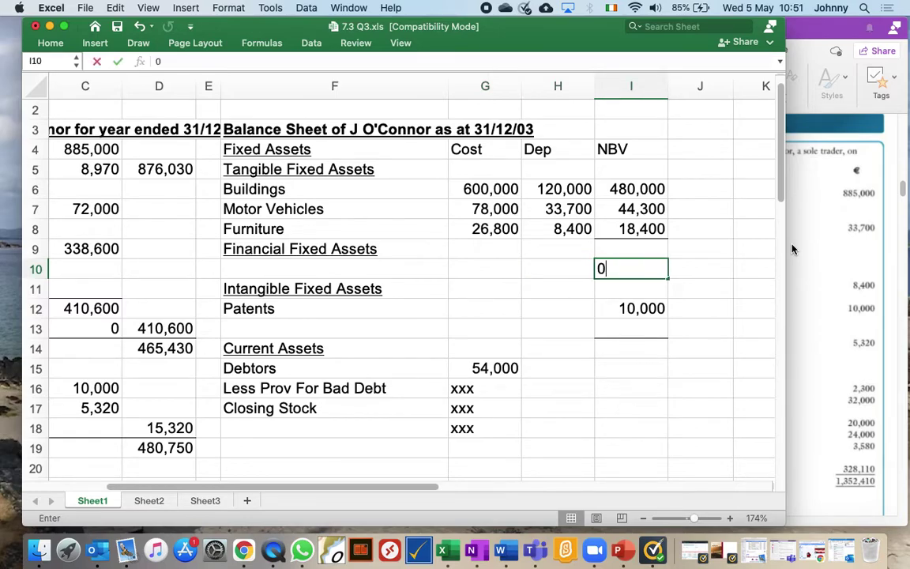
key(Return)
key(Up)
key(Up)
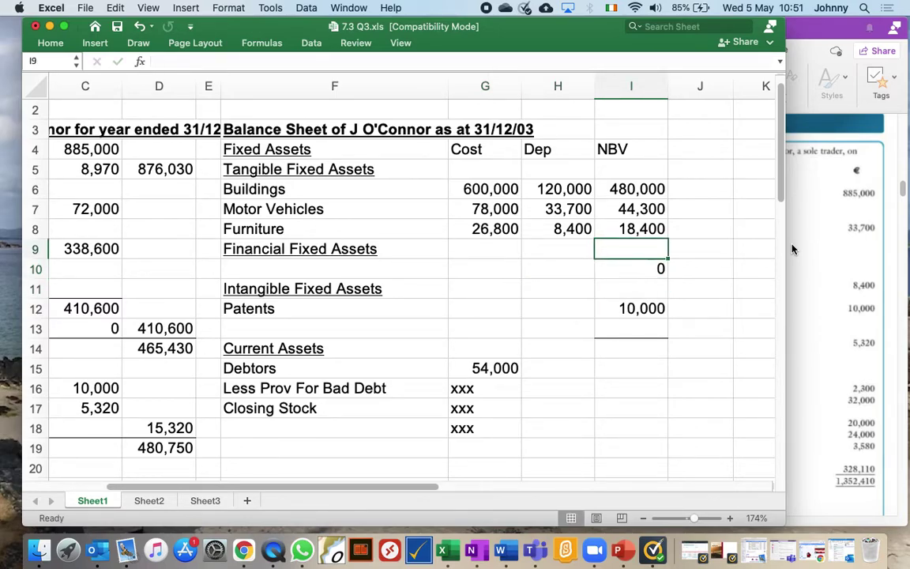
Total the tangible fixed assets in I9 as =I6+I7+I8, giving 542,700
text(=)
key(Up)
key(Up)
key(Up)
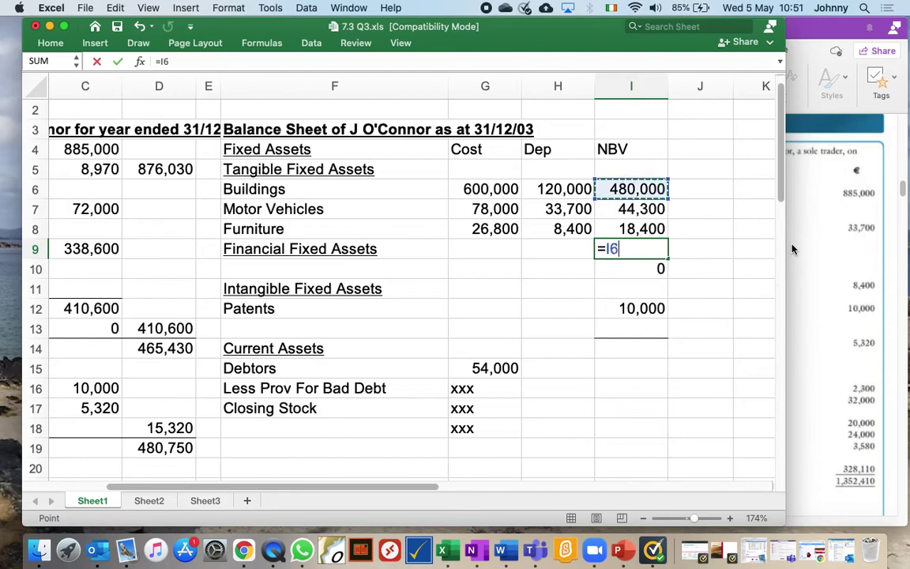
text(+)
key(Up)
key(Up)
text(+)
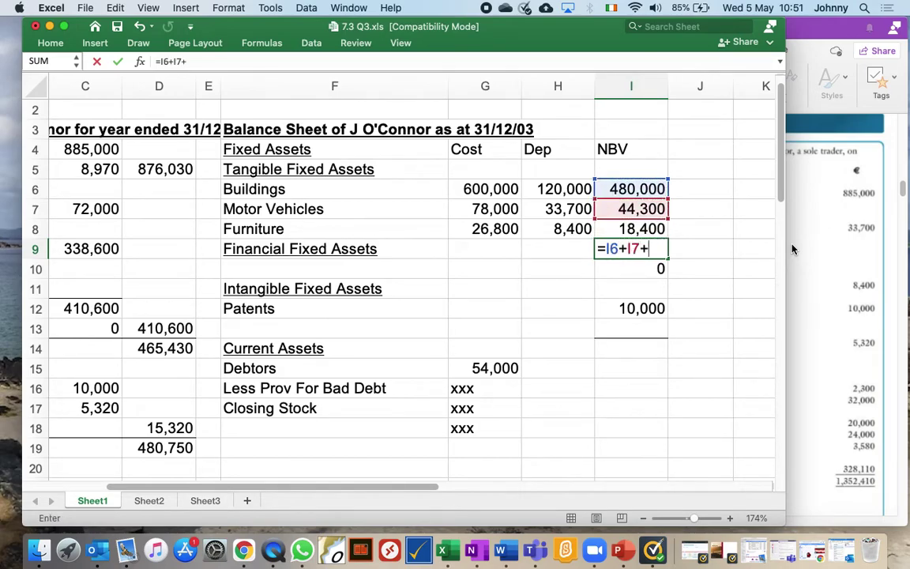
key(Up)
key(Return)
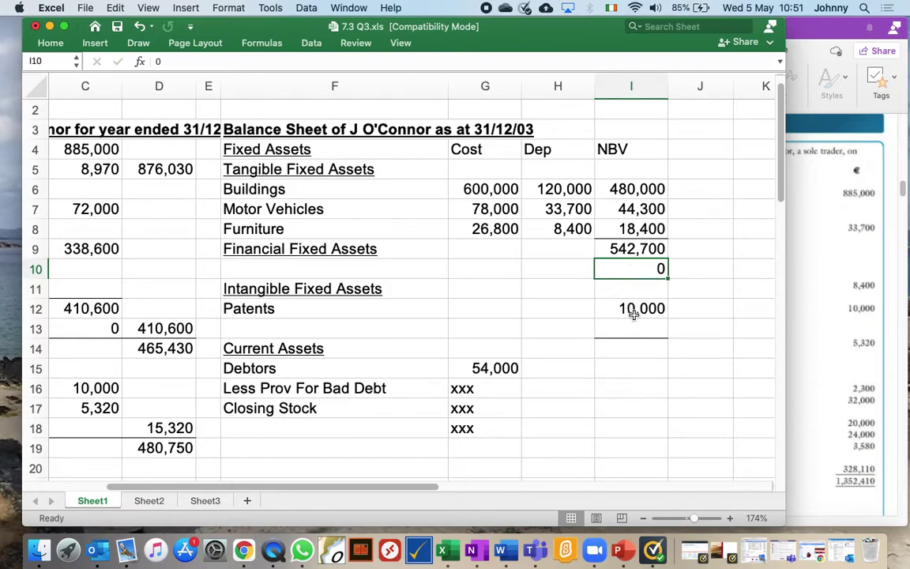
Total all fixed assets in I14 as =I9+I10+I13, giving 552,700
click(636, 350)
text(=)
key(Up)
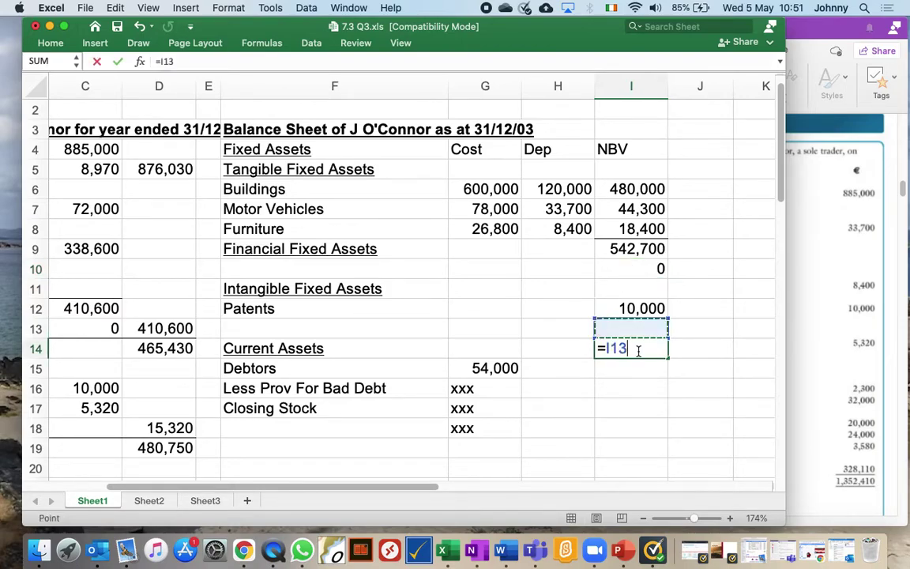
key(Up)
key(Up)
key(Up)
key(Up)
text(+)
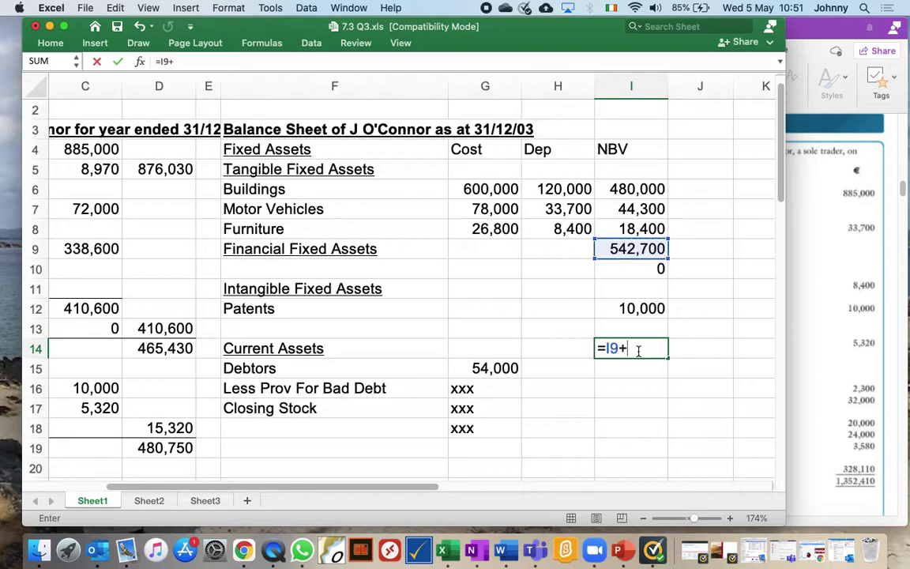
key(Up)
key(Up)
key(Up)
key(Up)
text(+)
key(Up)
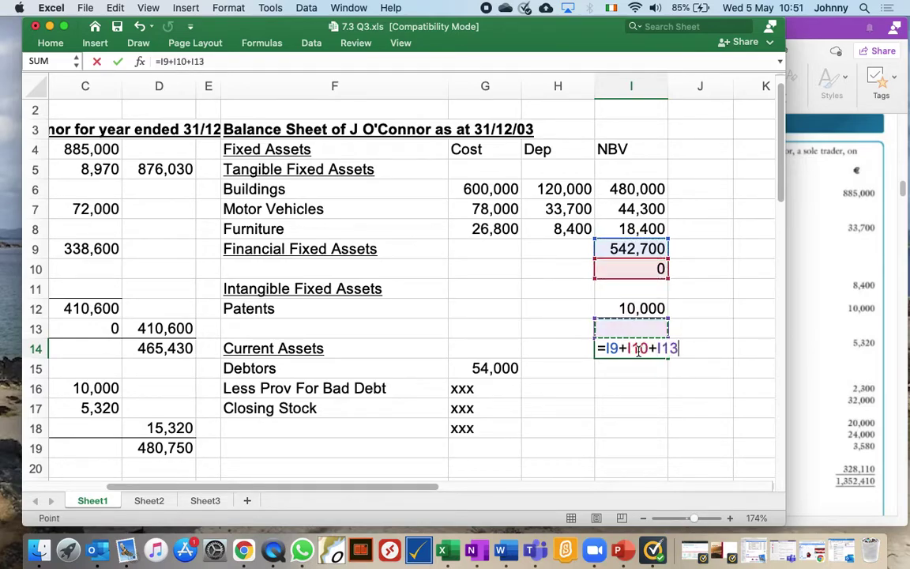
key(Return)
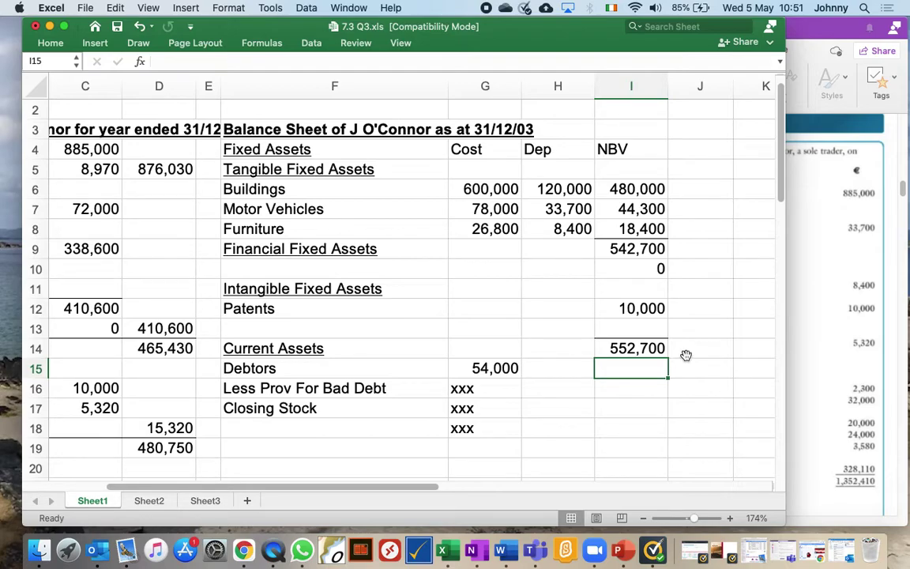
Replace the xxx current assets placeholder with =G15, showing 54,000
scroll(782, 192, down, 3)
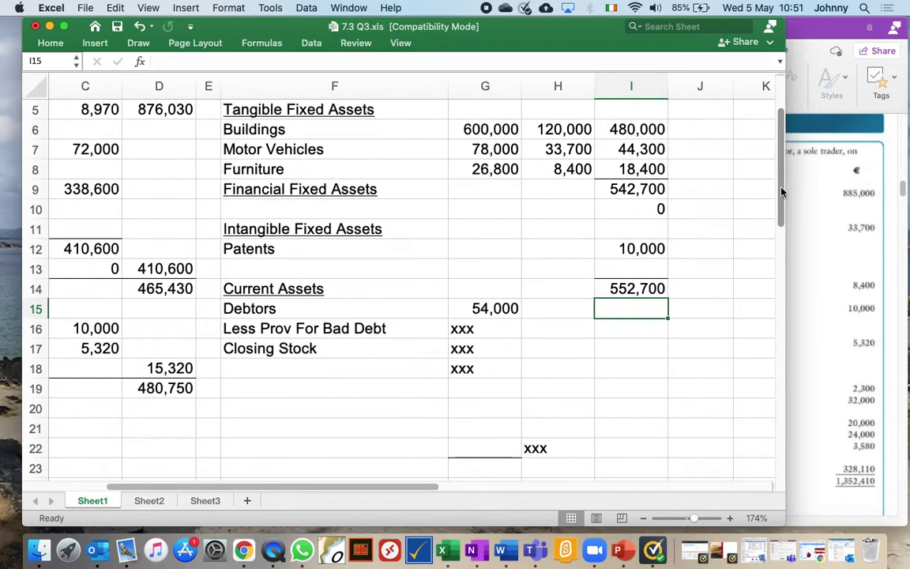
scroll(782, 192, down, 6)
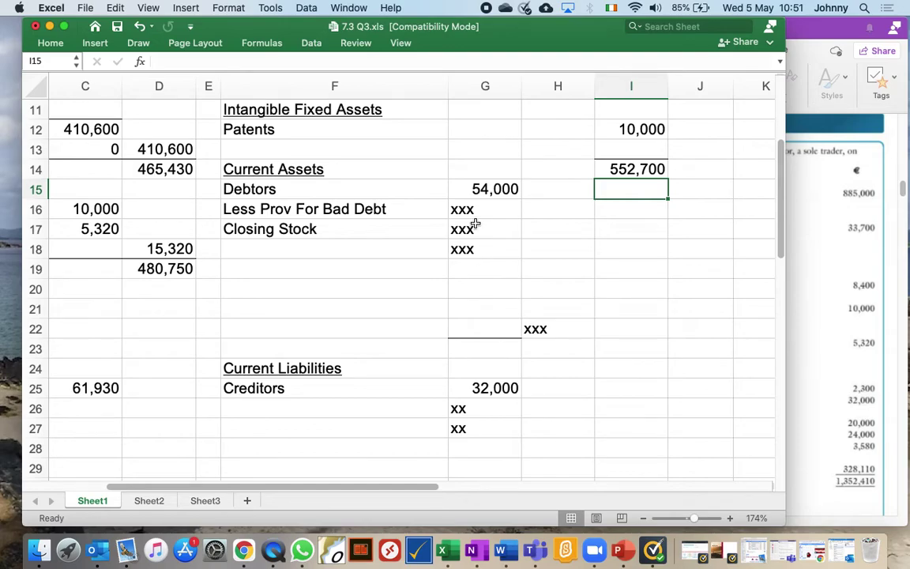
click(549, 328)
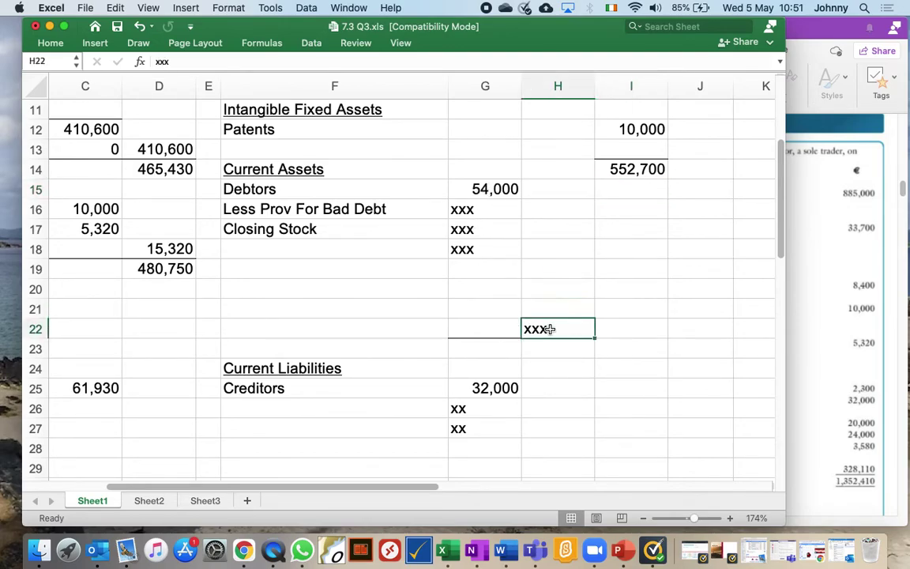
text(=)
key(Left)
key(Up)
key(Up)
key(Up)
key(Up)
key(Up)
key(Up)
key(Up)
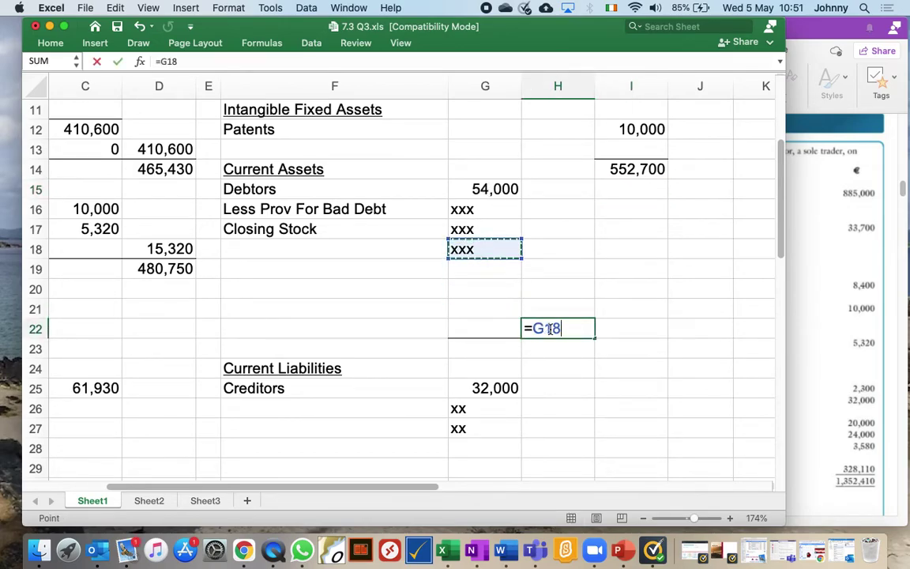
key(Return)
Set the current liabilities total to =G25, showing Creditors of 32,000
key(Down)
key(Down)
key(Down)
key(Down)
key(Down)
key(Down)
key(Down)
key(Down)
key(Down)
key(Down)
key(Down)
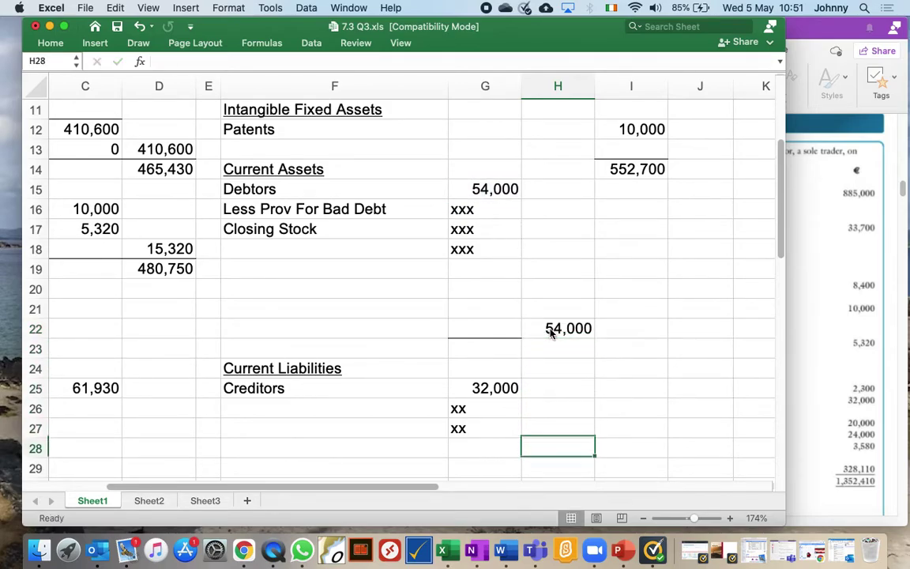
key(Up)
key(Up)
key(Up)
key(Up)
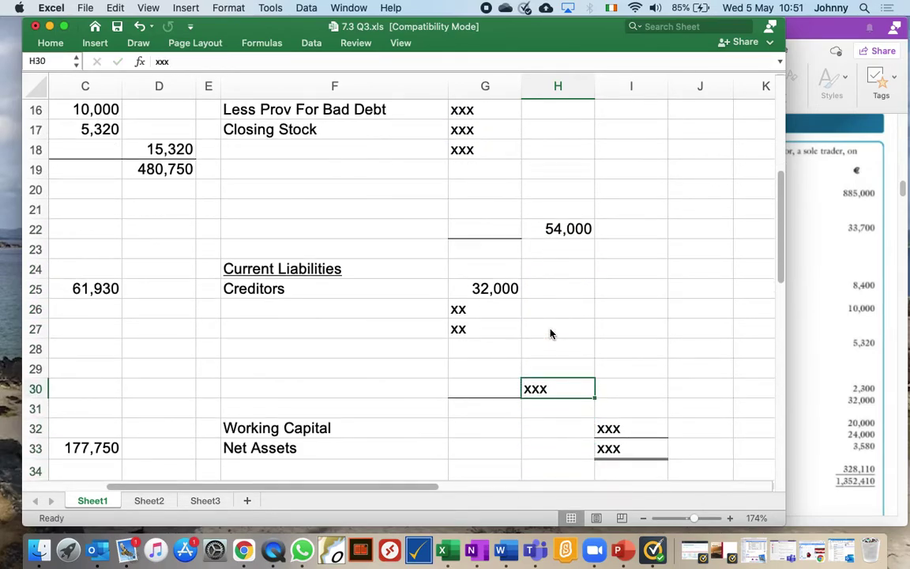
text(=)
key(Left)
key(Up)
key(Up)
key(Up)
key(Up)
key(Up)
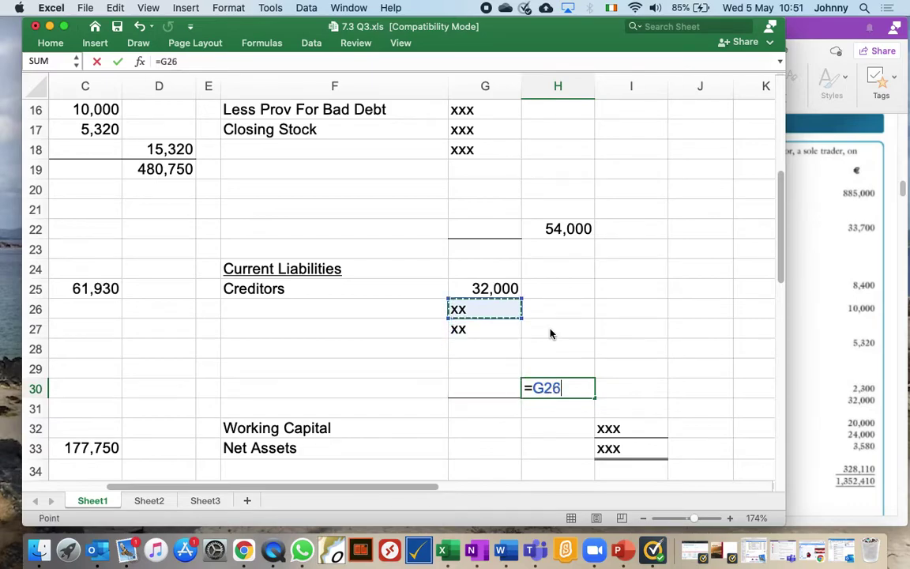
key(Return)
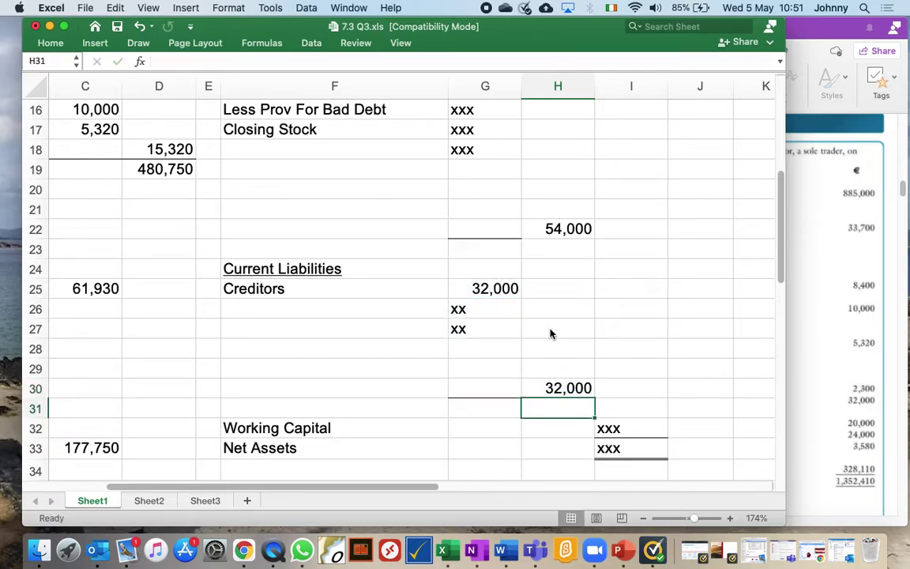
Make Working Capital in I32 equal =H22-H30, giving 22,000
key(Down)
key(Right)
text(=)
key(Left)
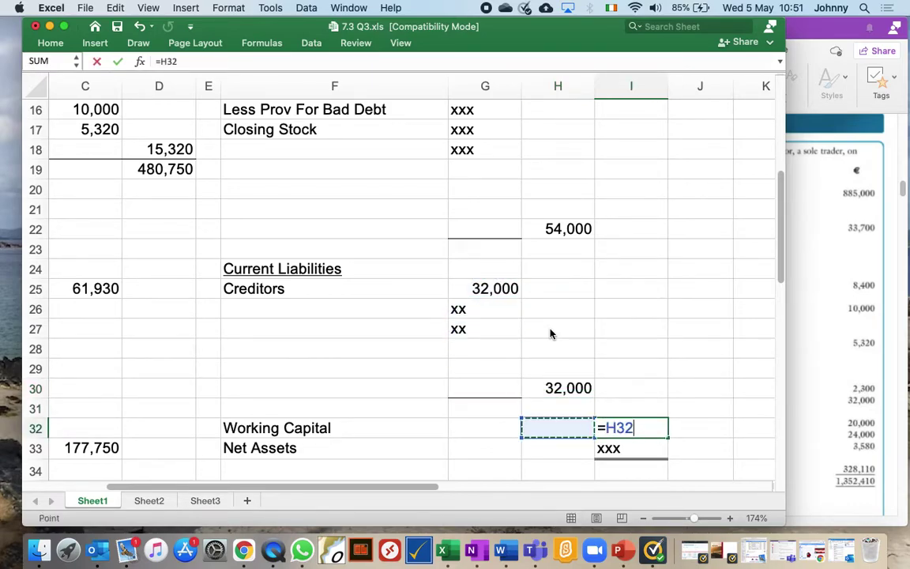
key(Up)
key(Up)
key(Up)
key(Up)
key(Up)
key(Up)
key(Up)
key(Up)
key(Up)
key(Up)
text(-)
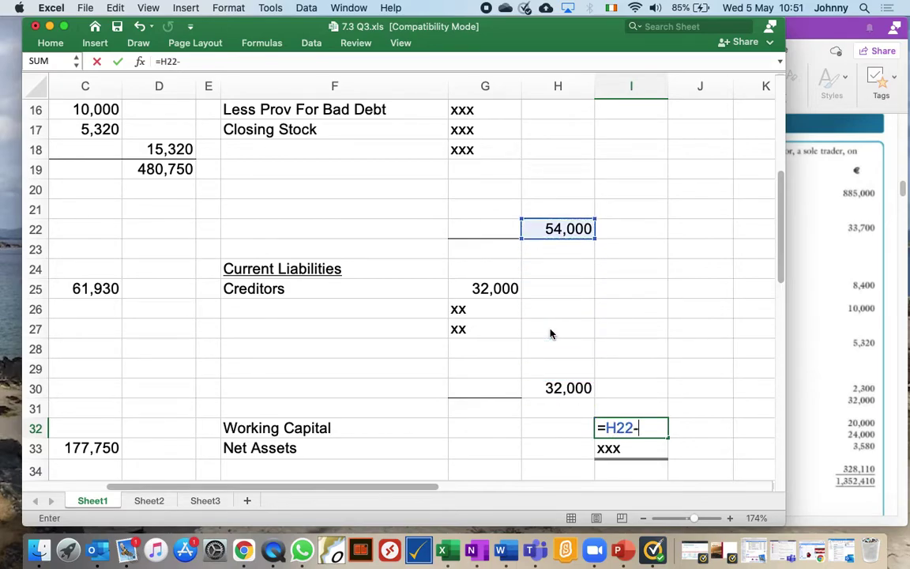
key(Left)
key(Up)
key(Up)
key(Return)
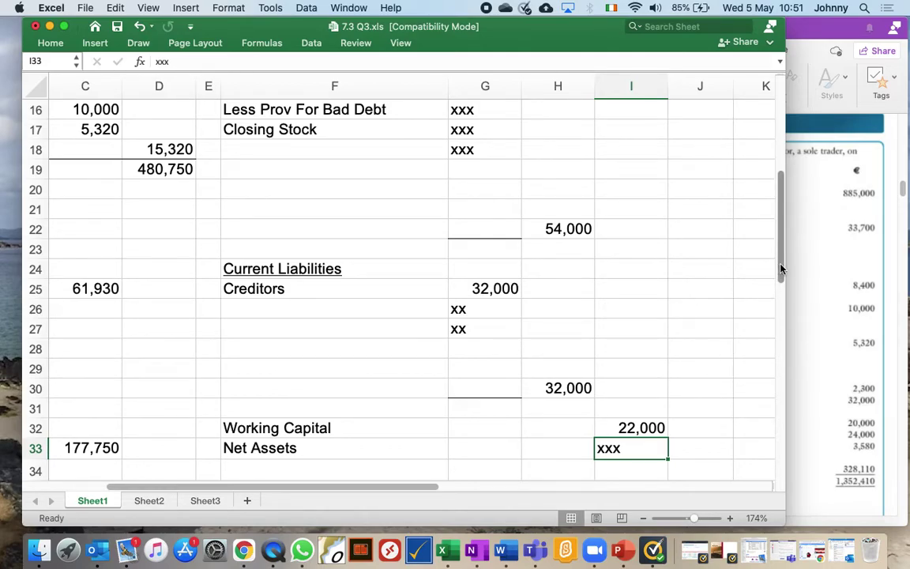
Review the formula behind the 552,700 fixed assets total in I14
scroll(780, 273, up, 2)
scroll(780, 272, down, 2)
scroll(779, 273, up, 3)
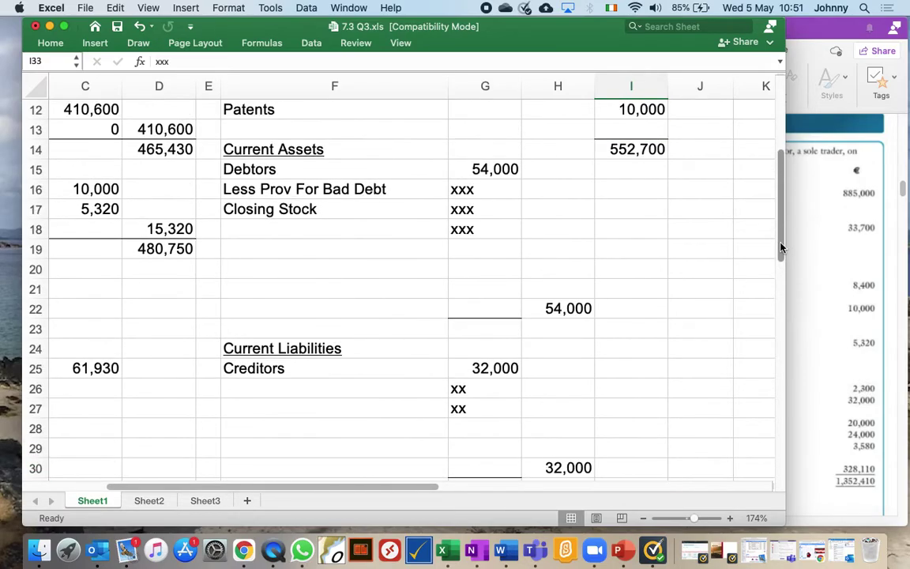
click(631, 154)
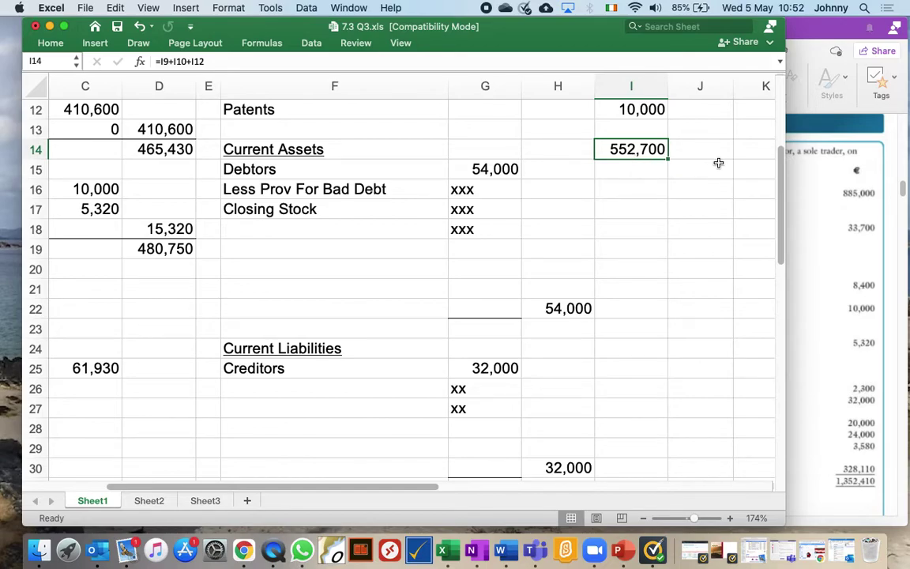
Set Net Assets in I33 to =I32+I14, adding 22,000 to 552,700 for 574,700
drag(782, 184, 782, 214)
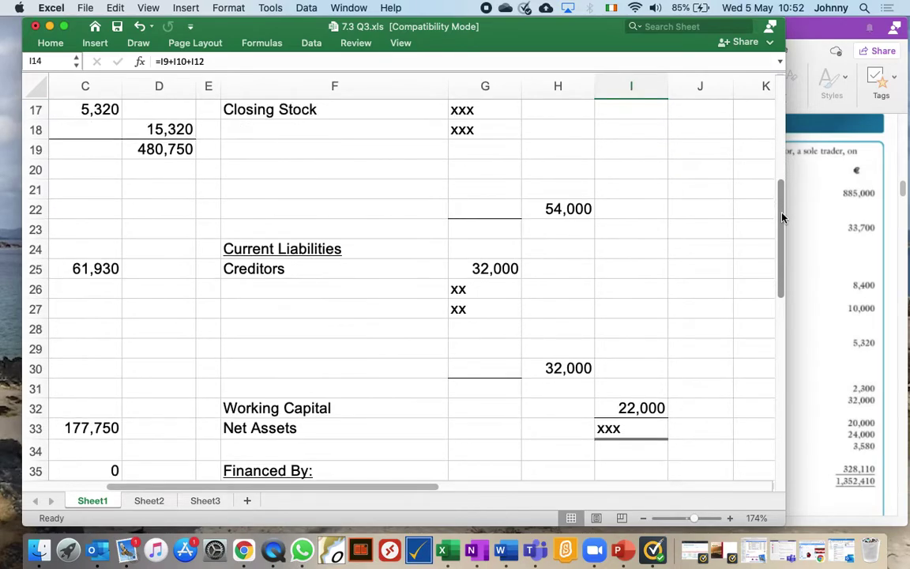
click(639, 430)
text(=)
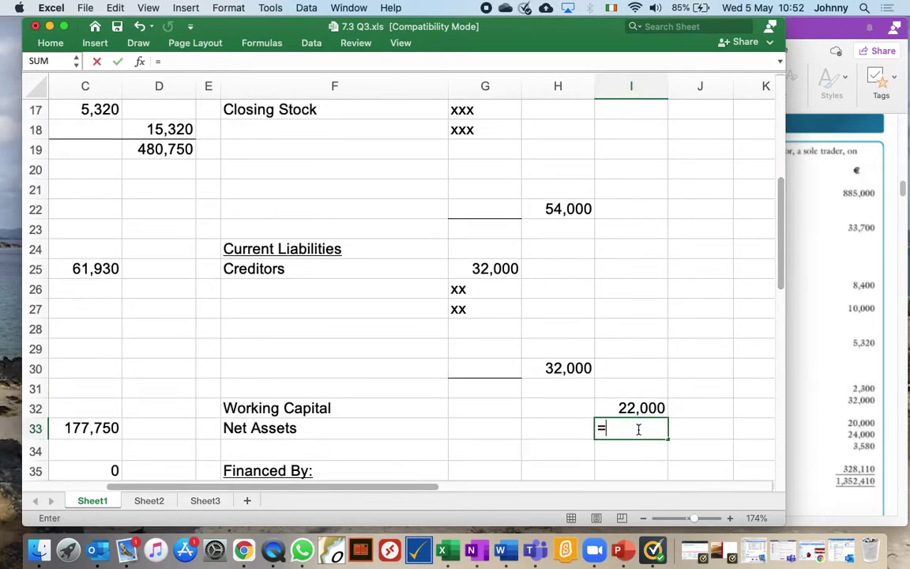
key(Up)
text(+)
key(Up)
key(Up)
key(Up)
key(Up)
key(Up)
key(Up)
key(Up)
key(Up)
key(Up)
key(Up)
key(Up)
key(Up)
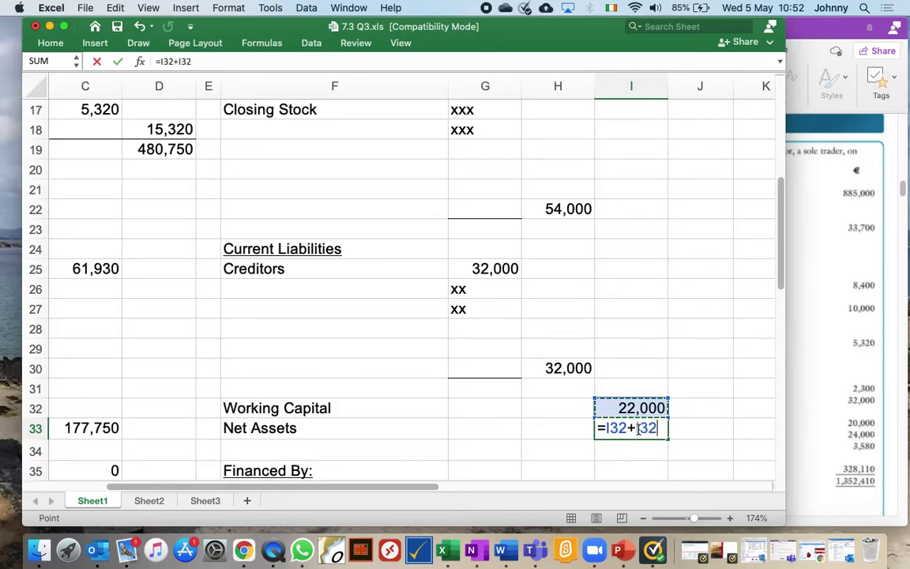
key(Up)
key(Up)
key(Up)
key(Up)
key(Up)
key(Up)
key(Up)
key(Up)
key(Up)
key(Up)
key(Up)
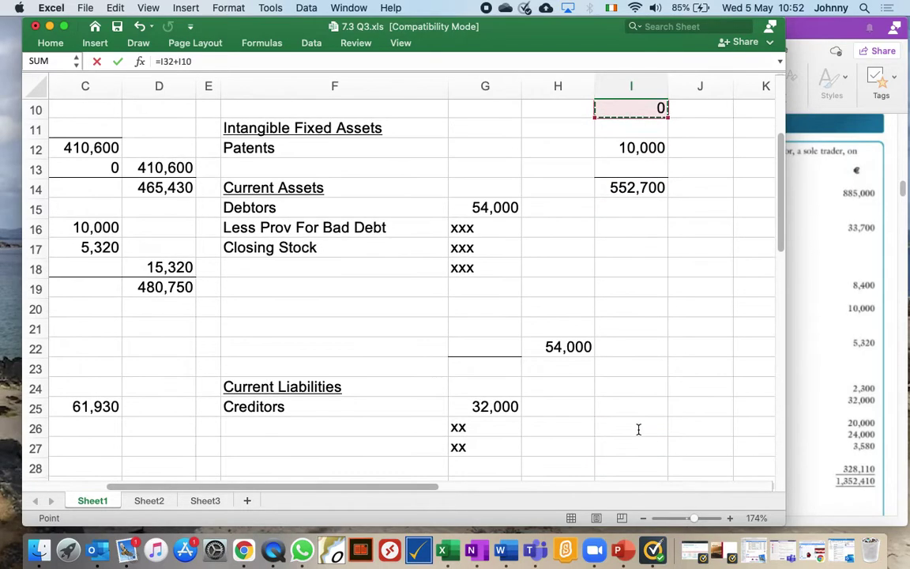
key(Down)
key(Down)
key(Down)
key(Return)
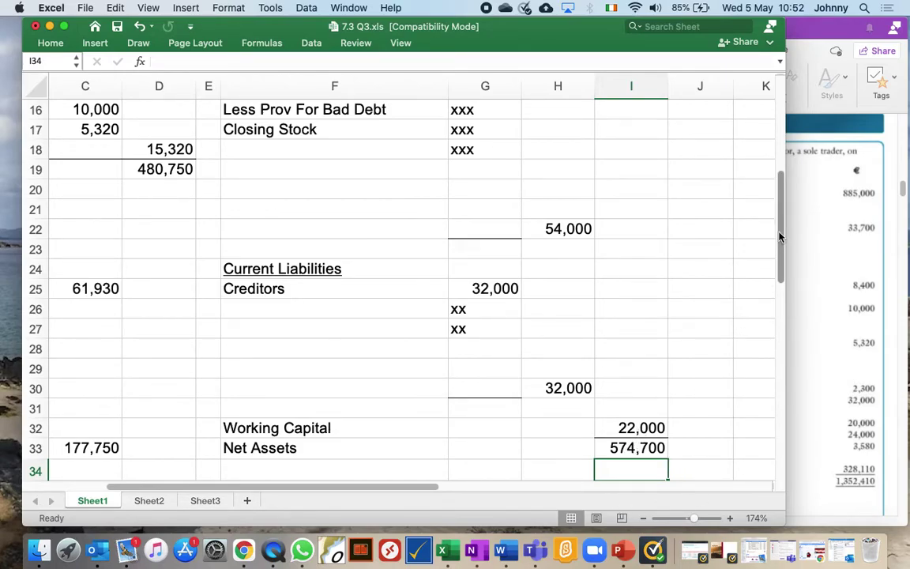
drag(780, 236, 788, 308)
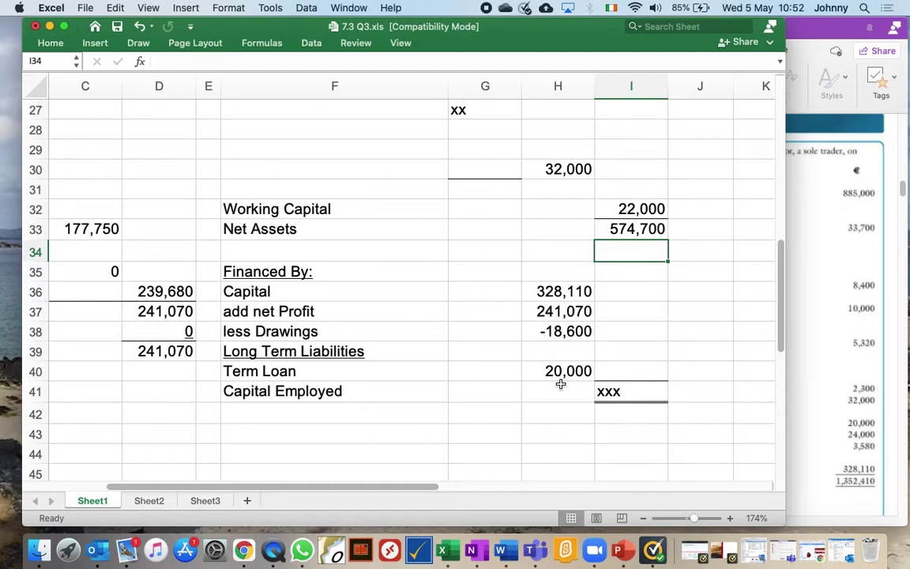
Sum H36:H40 into Capital Employed in I41 for 570,580, then view the OneNote question
click(629, 391)
text(=s)
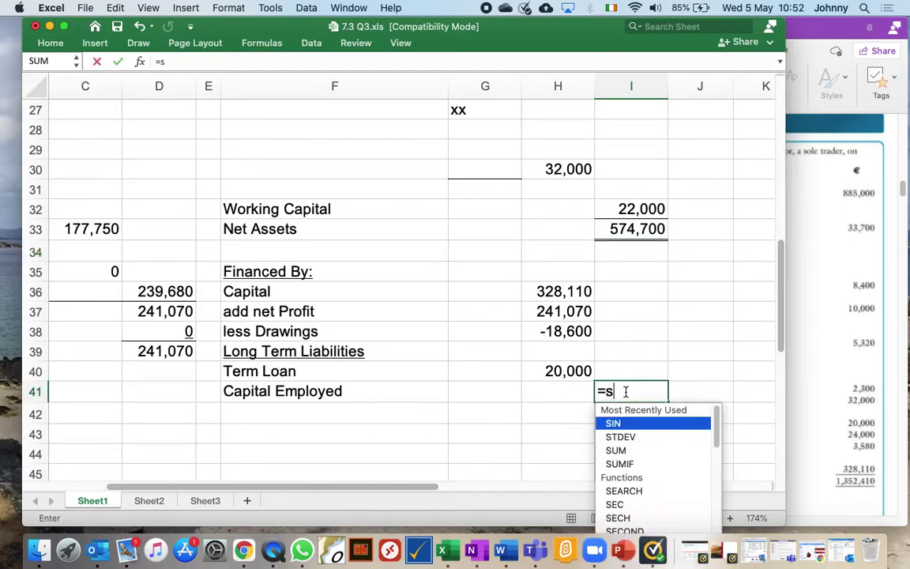
text(um()
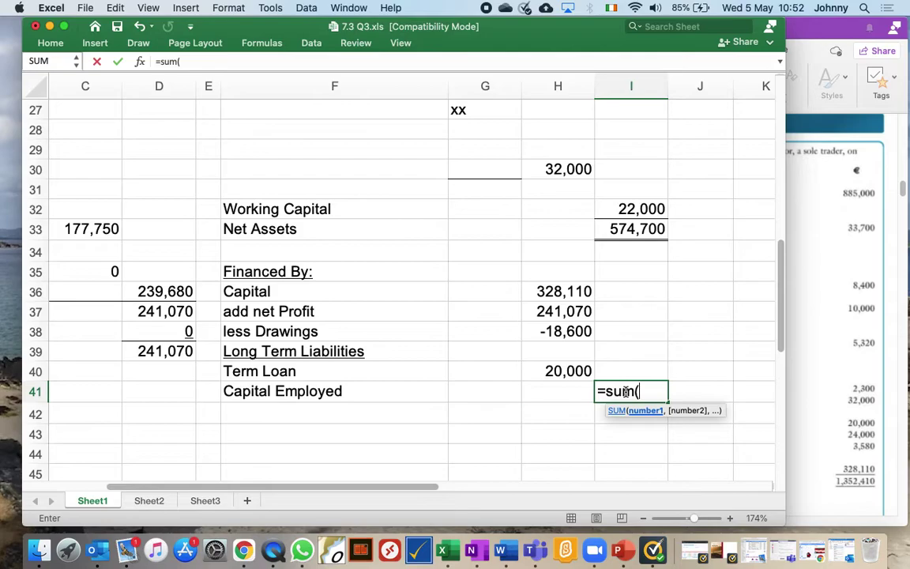
key(Left)
key(Up)
key(Up)
key(Up)
key(Up)
key(Up)
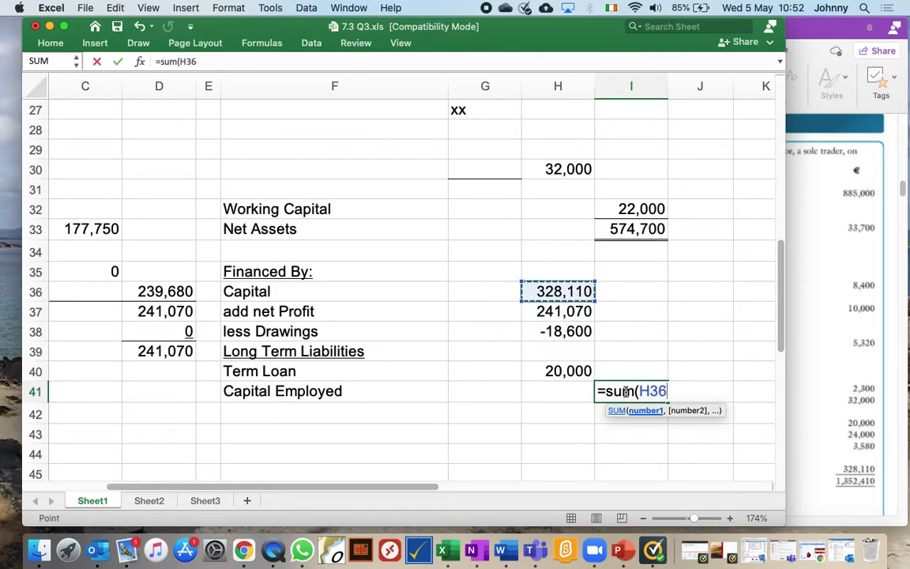
text(:)
key(Left)
key(Up)
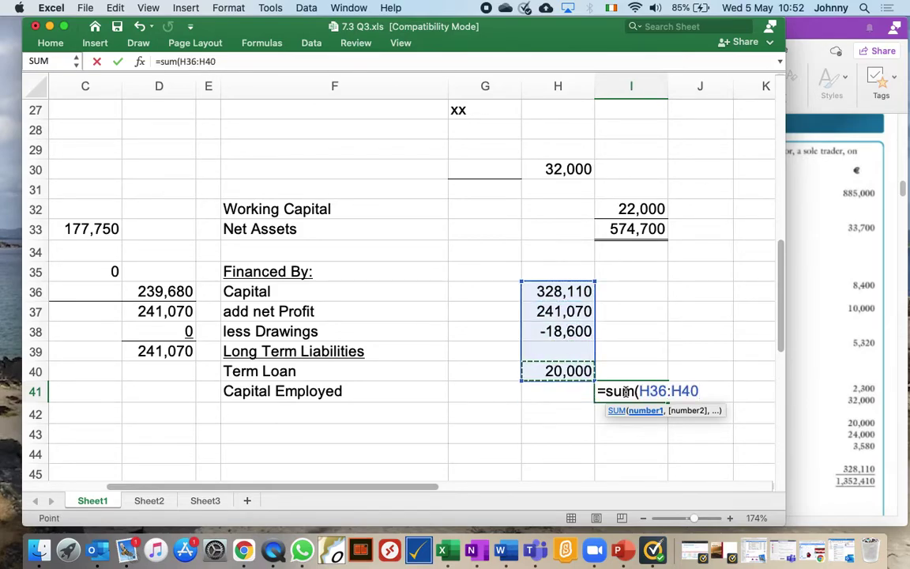
key(Return)
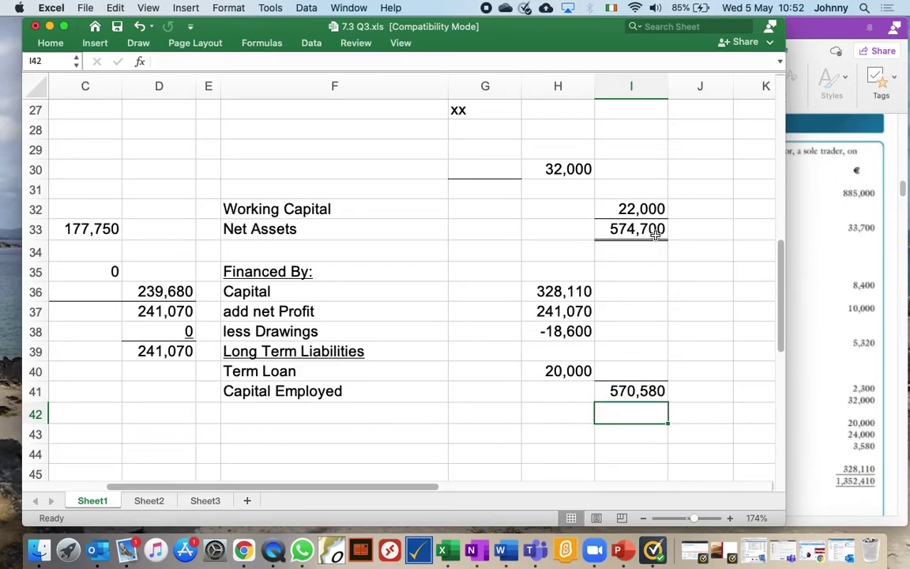
key(Down)
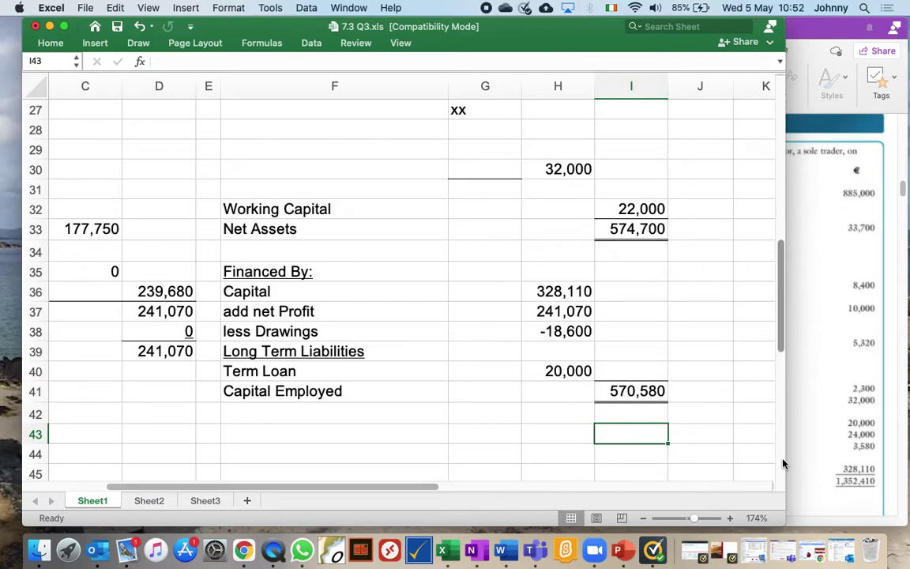
click(827, 444)
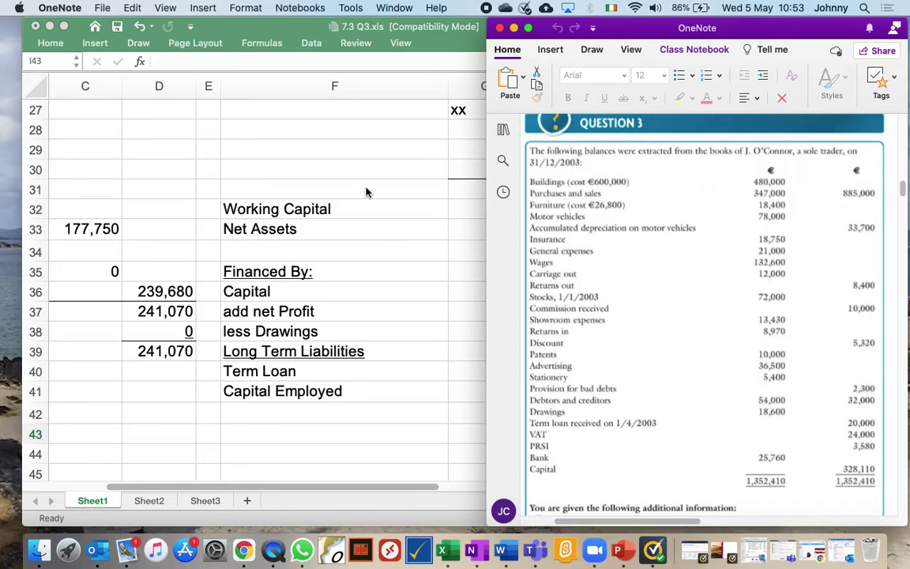
Enter a -2,300 bad debts provision against Debtors in G16
key(super+Tab)
key(Up)
key(Up)
key(Up)
key(Up)
key(Up)
key(Up)
key(Up)
key(Up)
key(Up)
key(Up)
key(Up)
key(Up)
key(Up)
key(Up)
key(Up)
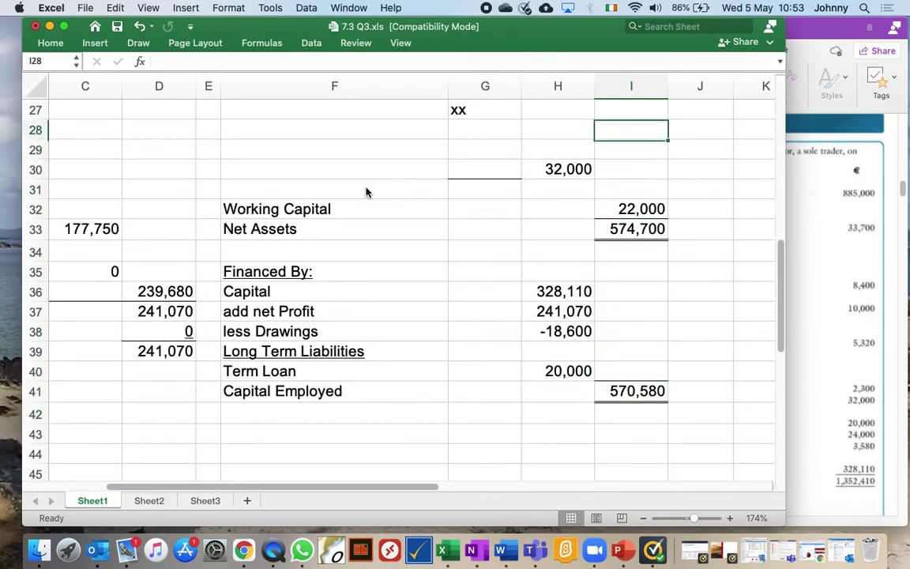
key(Up)
key(Up)
key(Up)
key(Up)
key(Up)
key(Up)
key(Up)
key(Up)
key(Up)
key(Up)
key(Up)
key(Up)
key(Up)
key(Up)
key(Up)
key(Up)
key(Up)
key(Up)
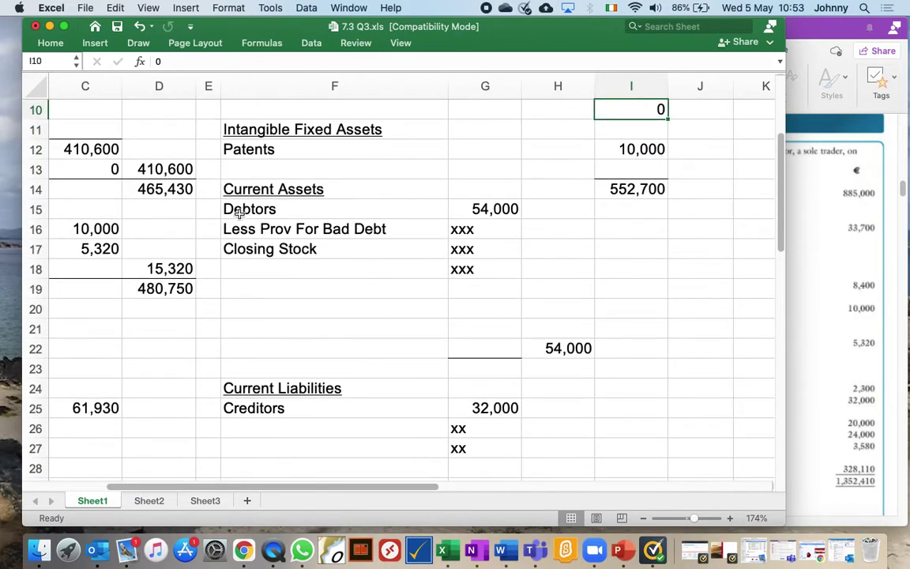
click(483, 232)
text(-)
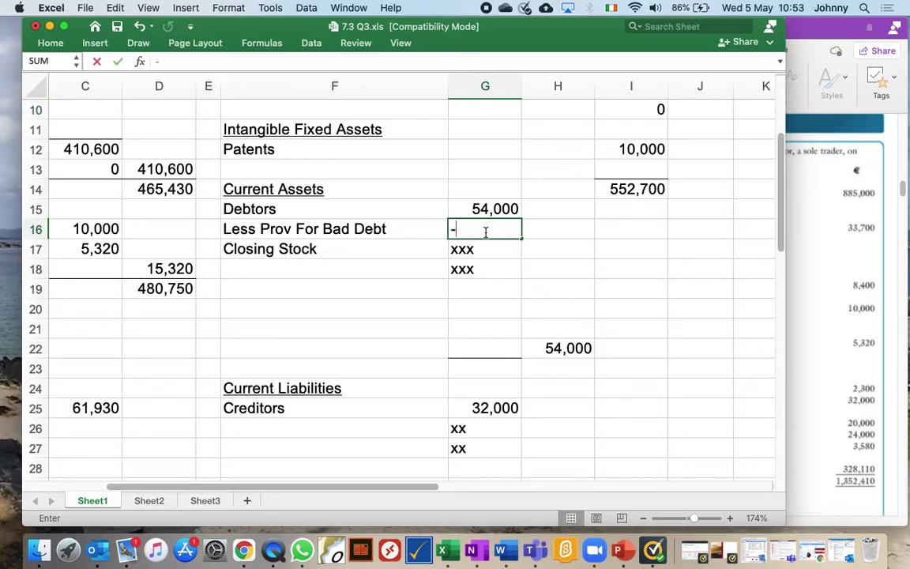
text(2,300)
key(Return)
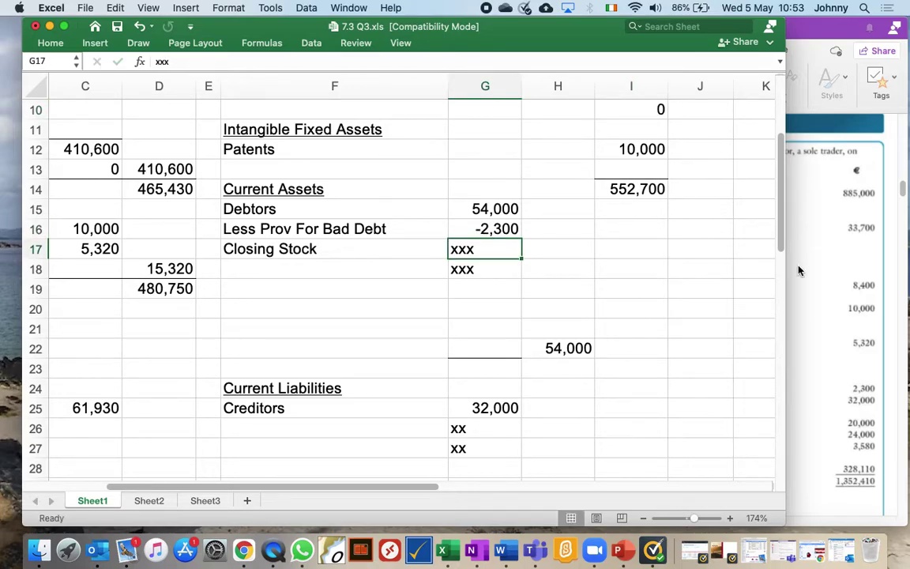
click(903, 191)
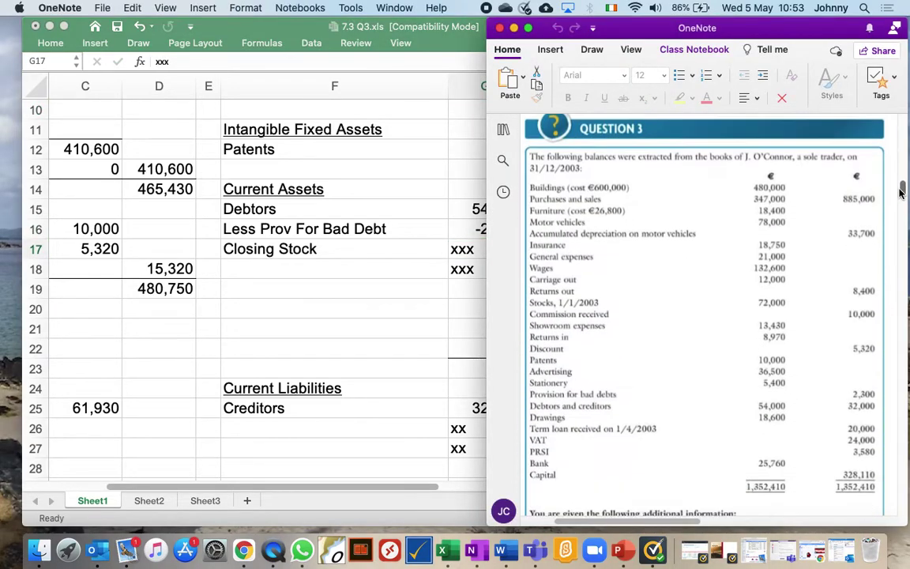
Label the empty row under Closing Stock as VAT, checking the trial balance alongside
drag(901, 189, 902, 194)
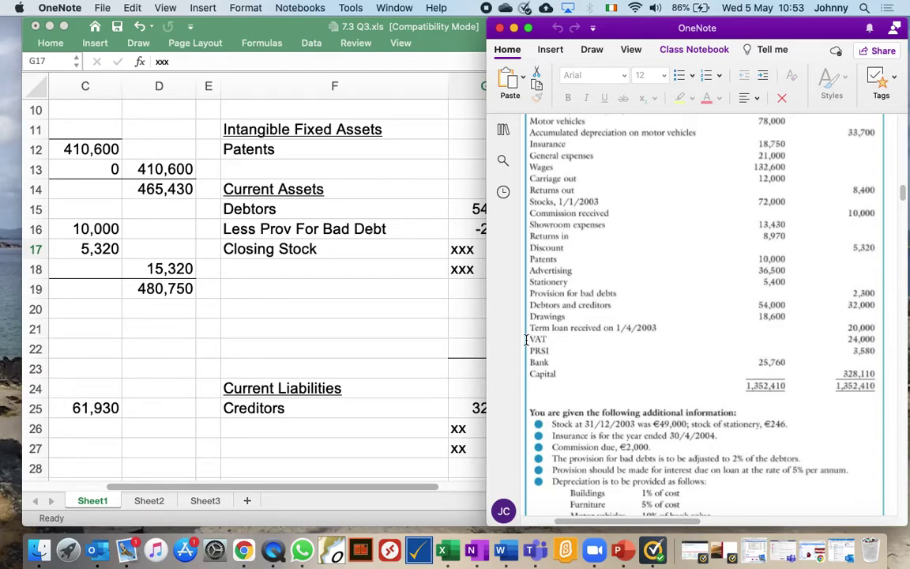
click(267, 269)
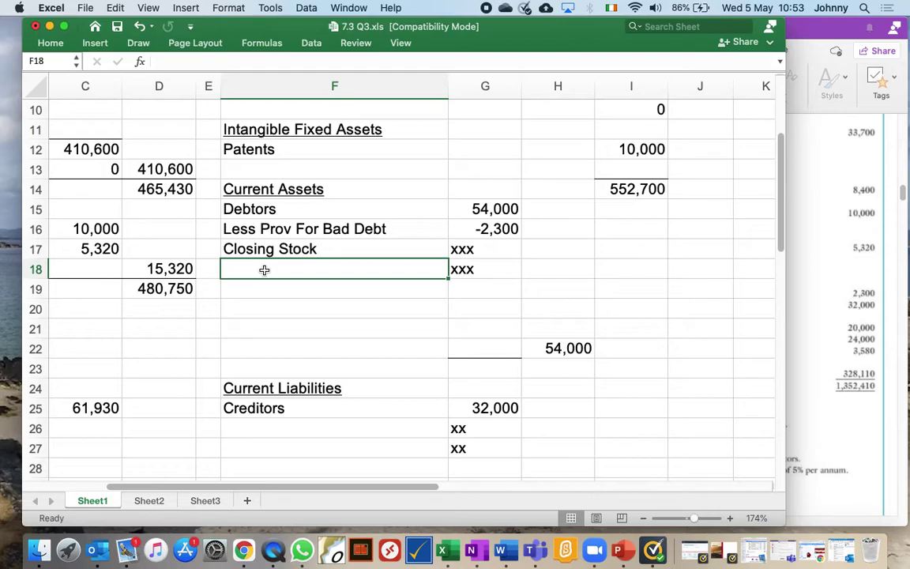
text(VAT)
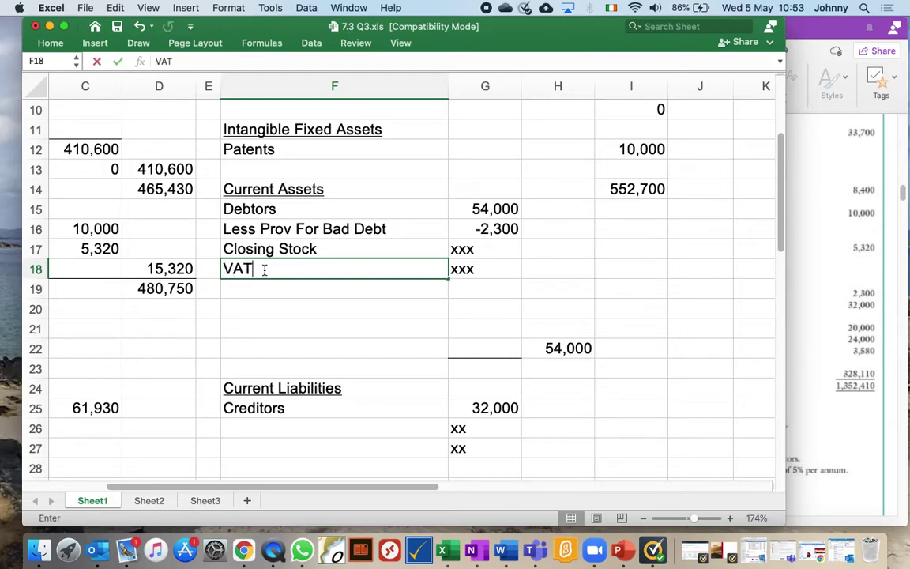
key(Tab)
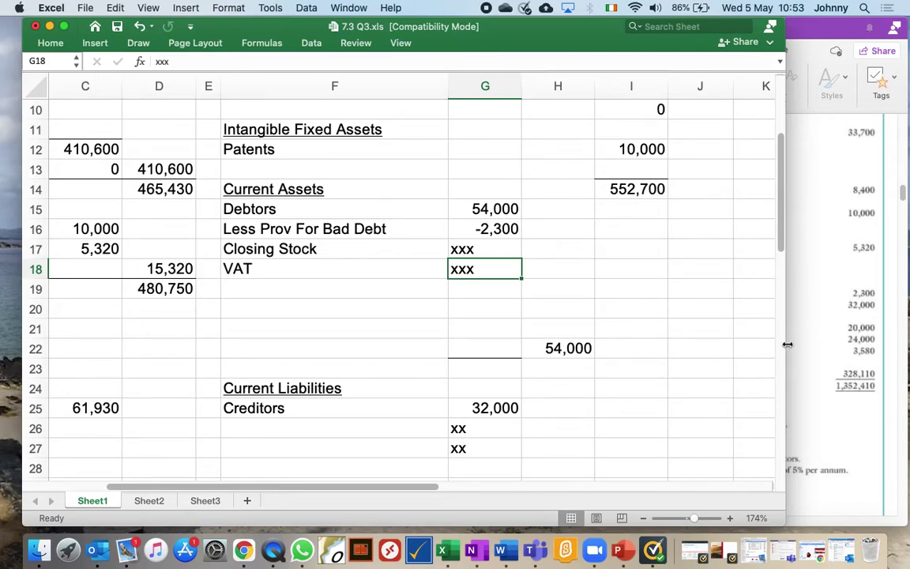
click(783, 373)
click(790, 373)
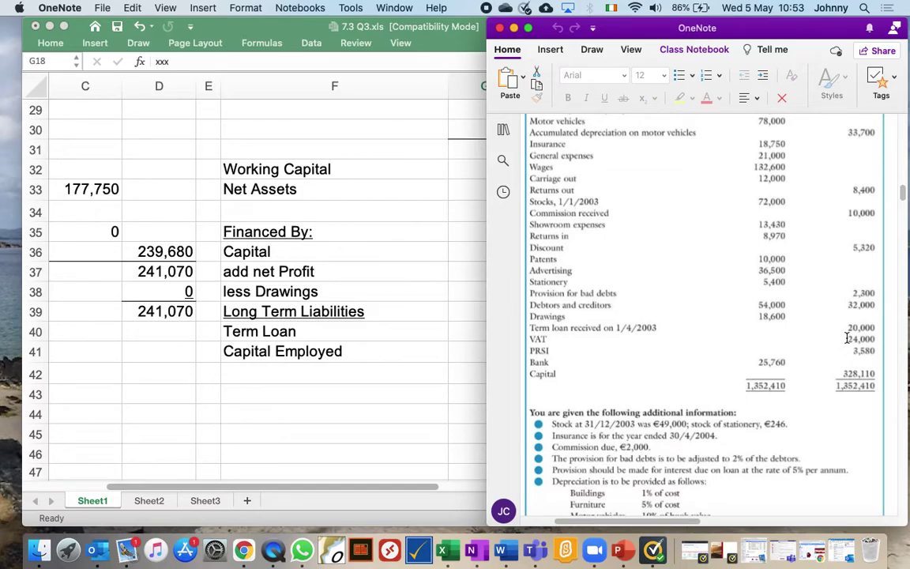
click(428, 374)
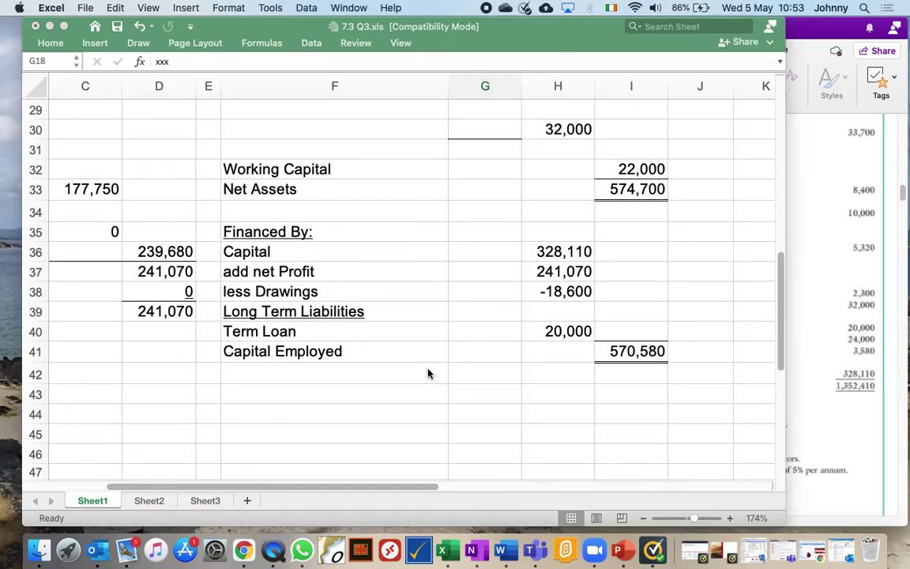
drag(779, 298, 778, 248)
Add VAT under Creditors at 24,000, correcting the initial 20,000 against the trial balance
click(286, 209)
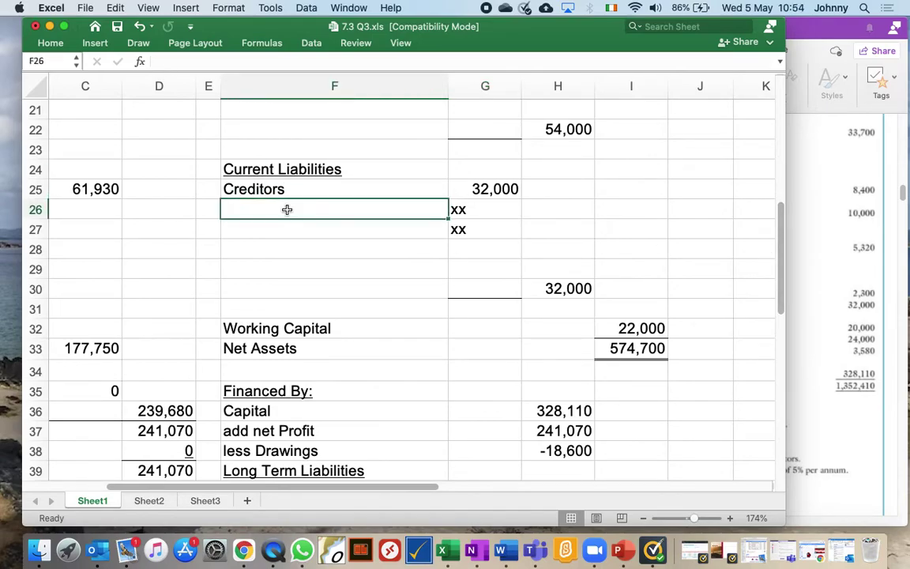
text(VAT)
key(Tab)
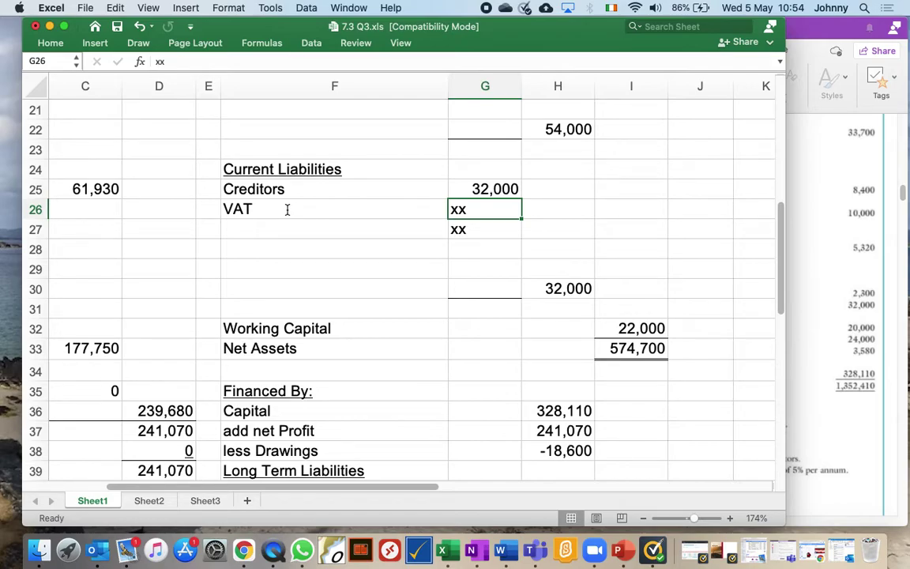
text(20000)
key(Return)
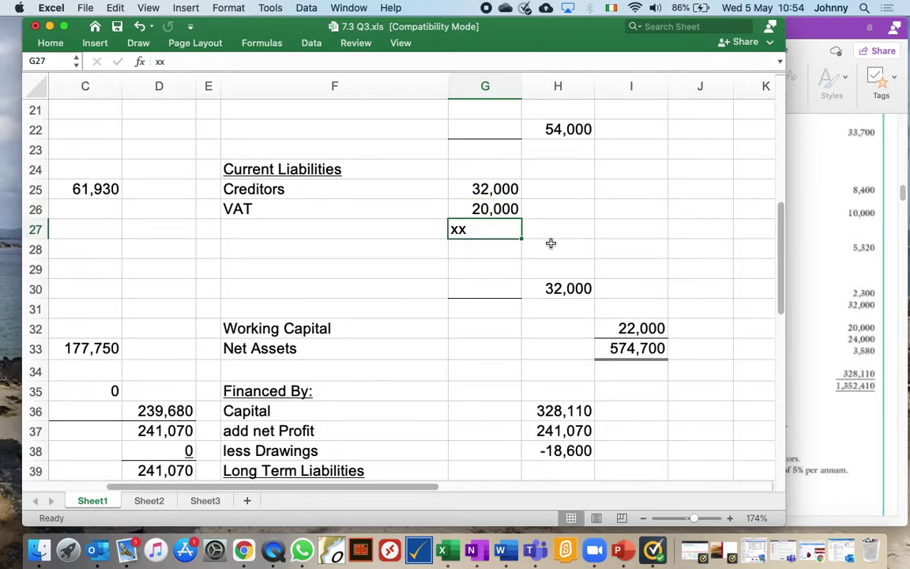
click(818, 291)
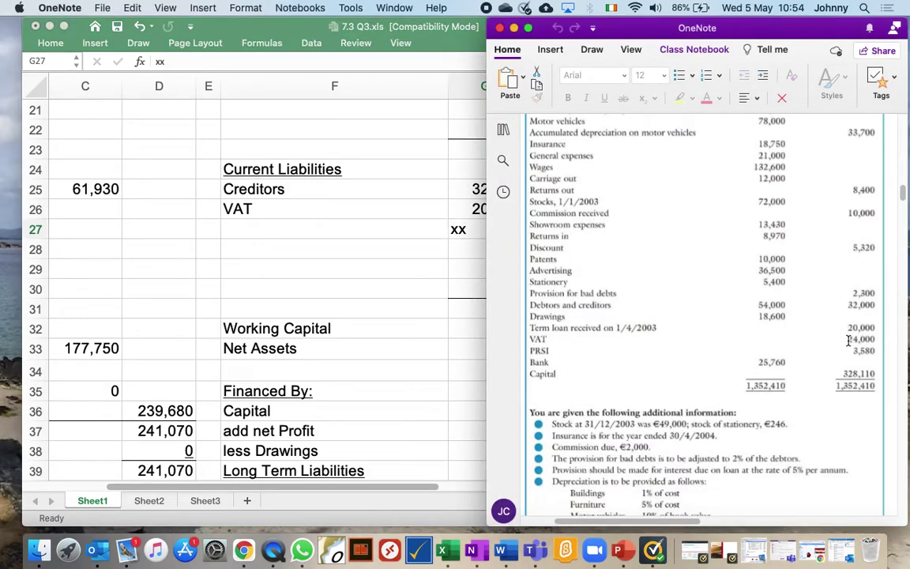
click(346, 248)
key(Up)
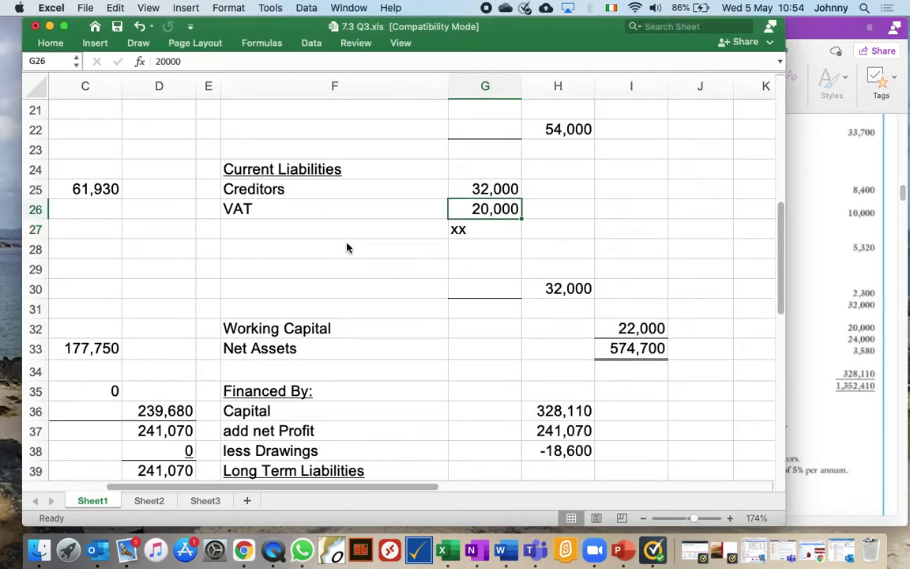
text(24000)
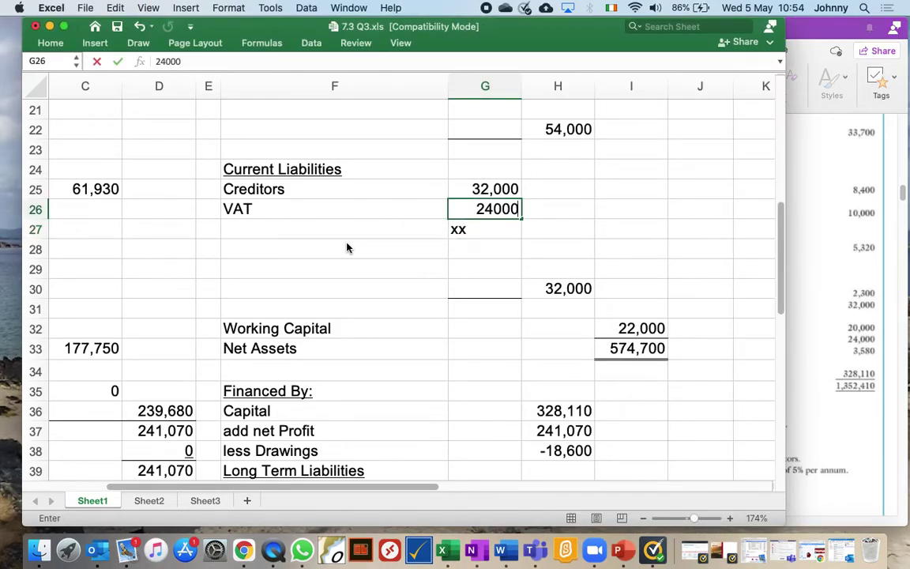
key(Return)
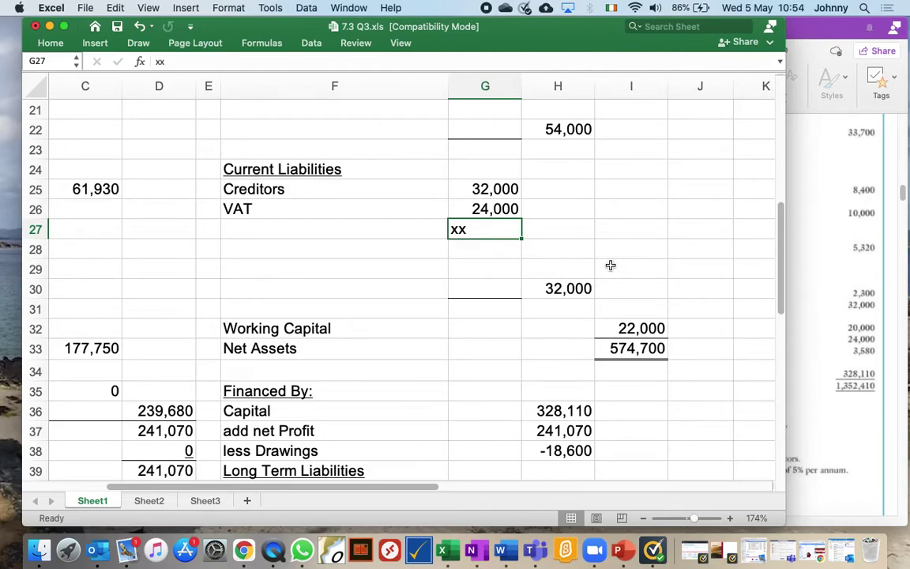
Add PRSI at 3,580 on the next current liabilities row
key(Left)
text(PRS)
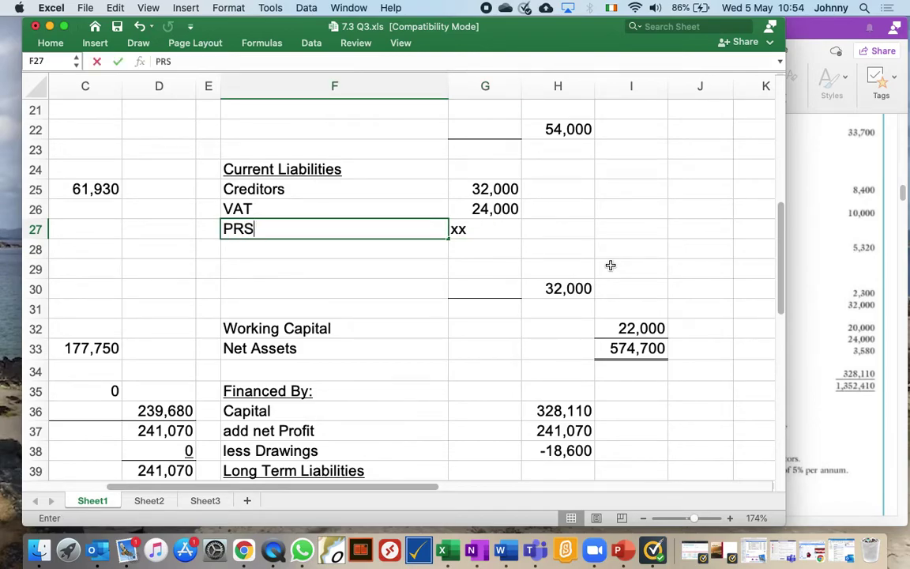
text(I)
key(Tab)
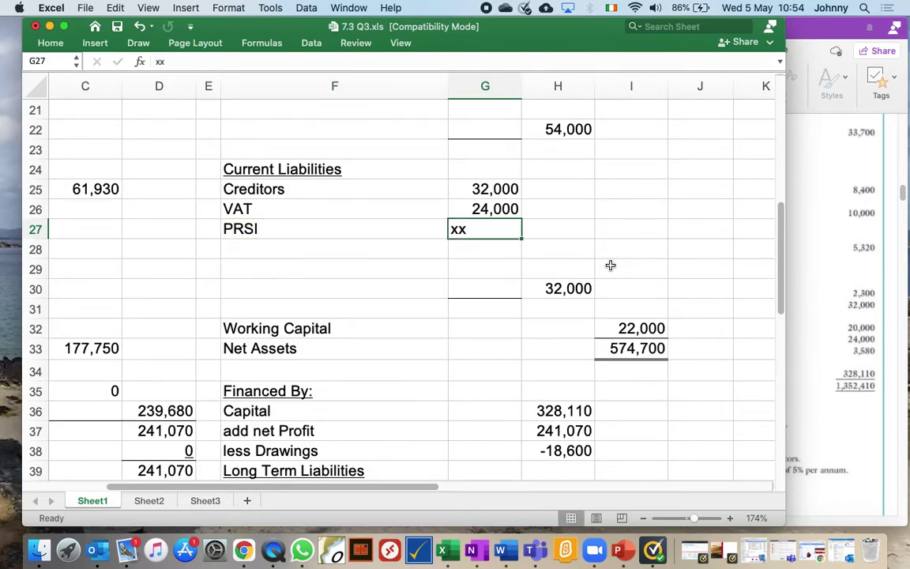
text(3580)
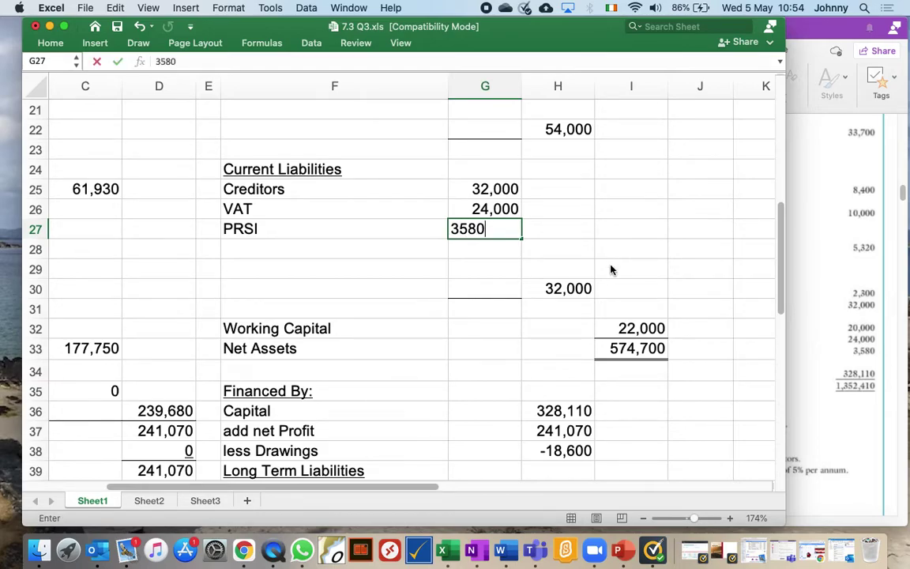
key(Return)
click(831, 372)
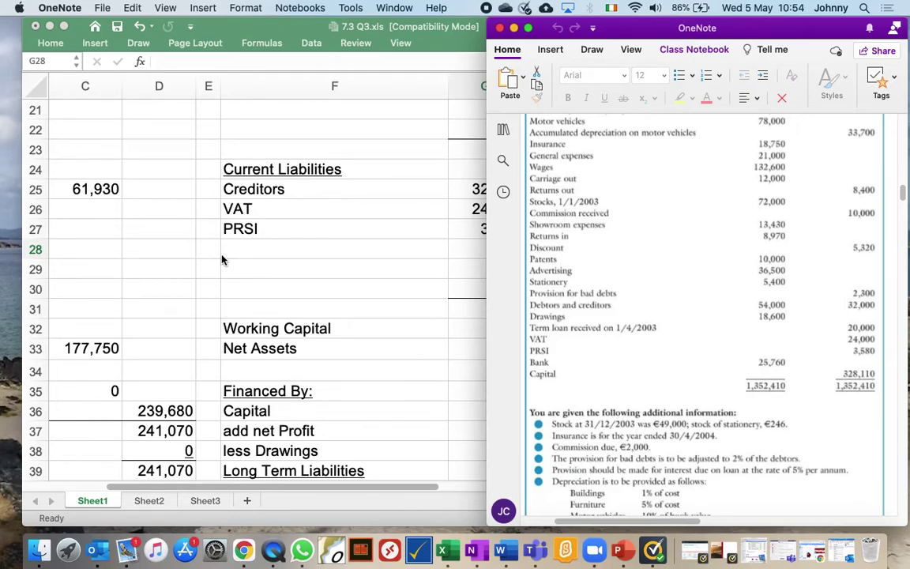
Replace the VAT line under Closing Stock with Bank at 25,760
click(297, 266)
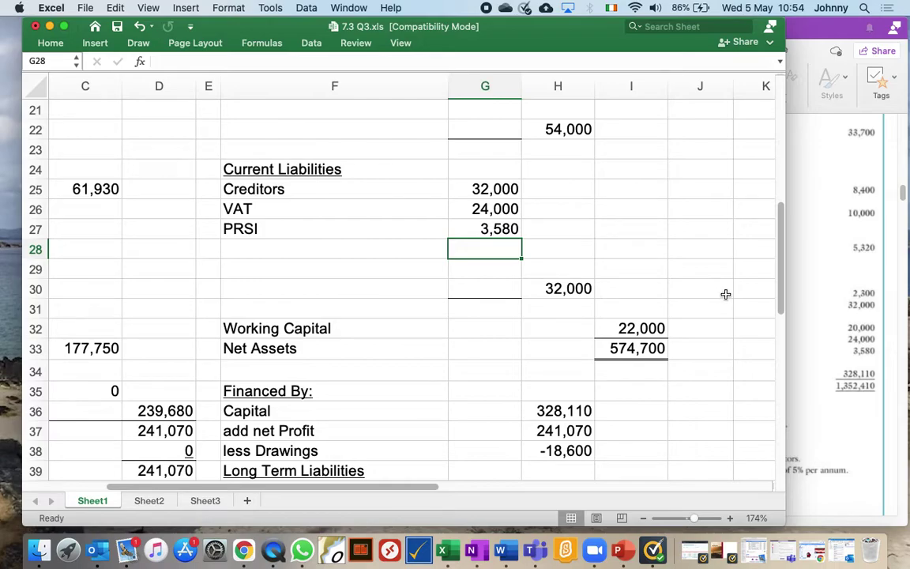
scroll(782, 273, up, 3)
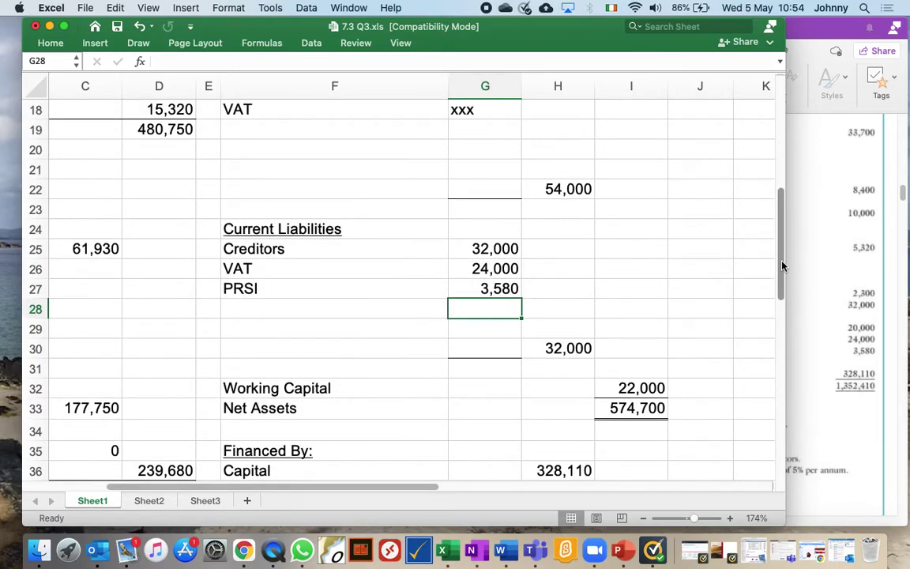
click(825, 383)
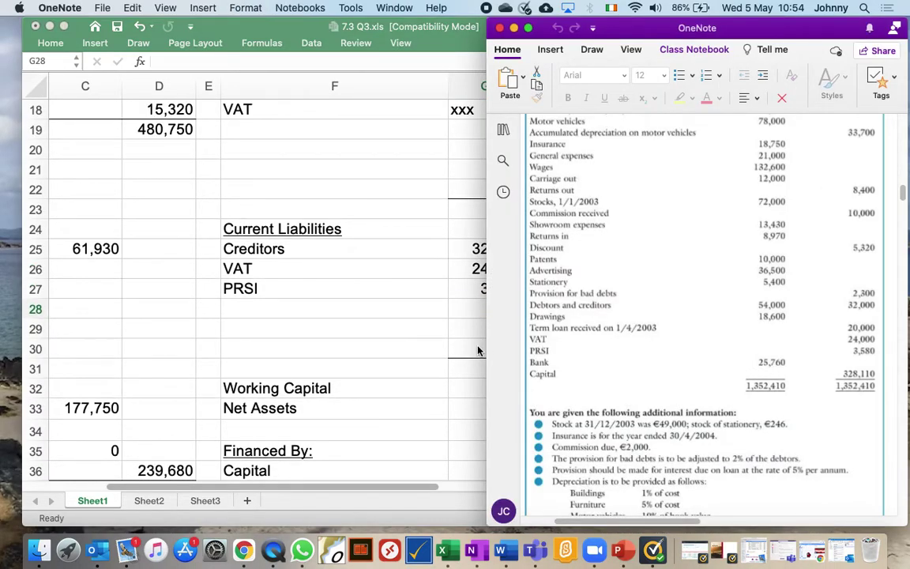
click(301, 336)
key(Up)
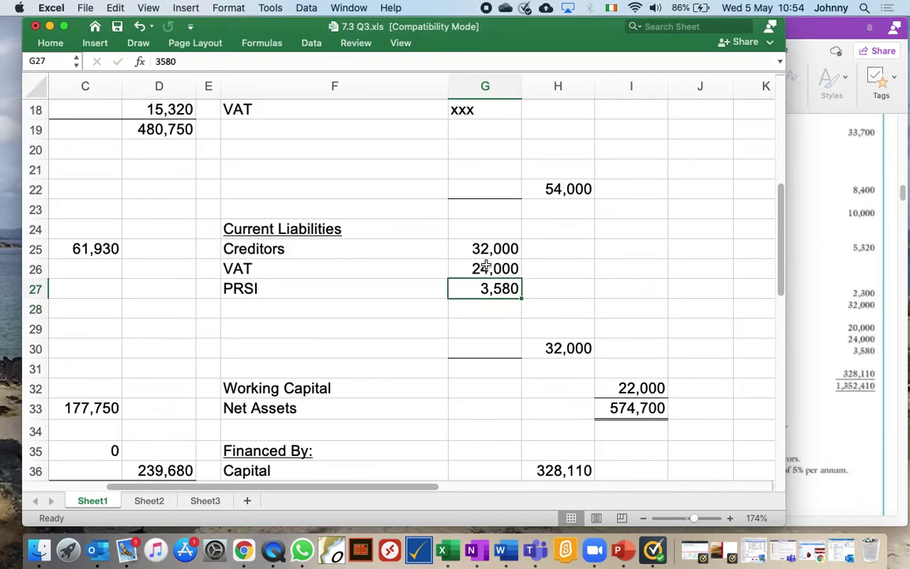
click(246, 129)
key(Up)
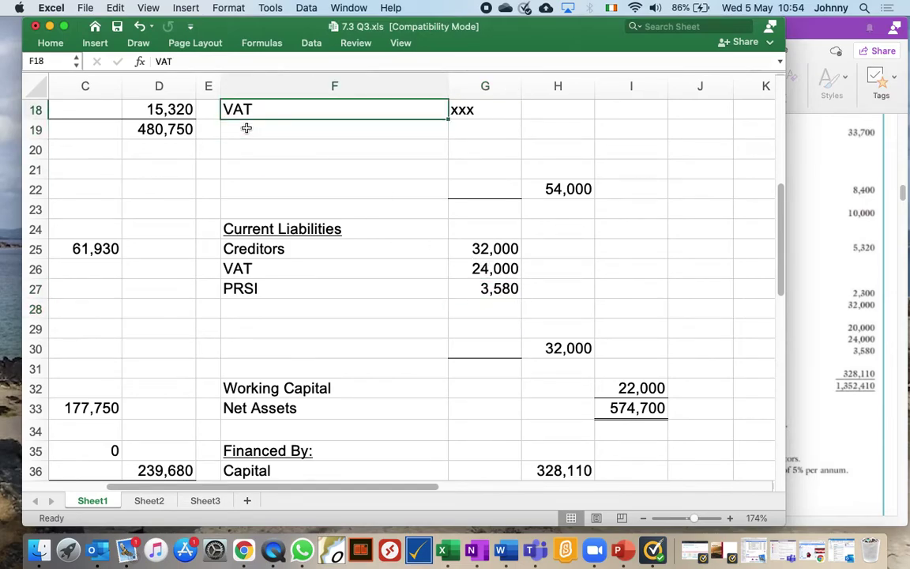
text(Bank)
key(Tab)
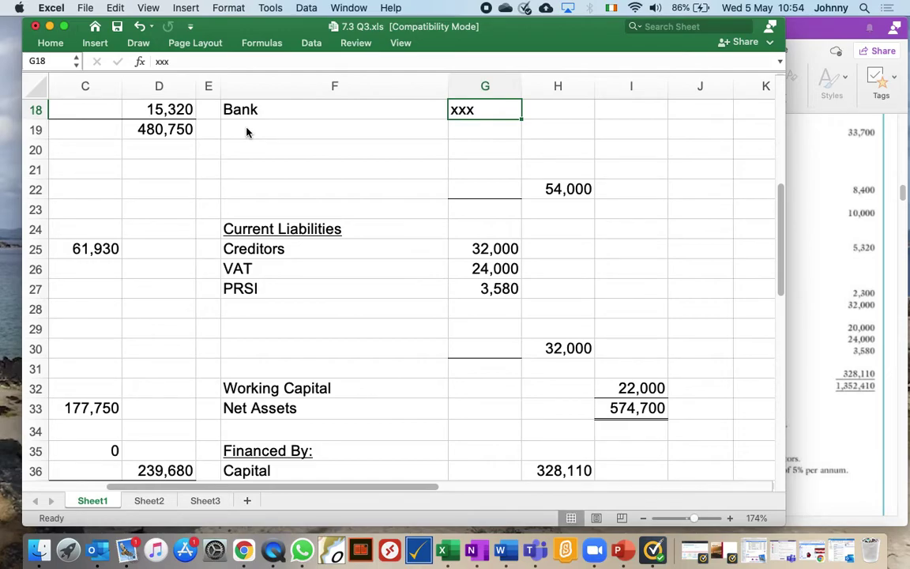
text(24)
key(BackSpace)
text(5)
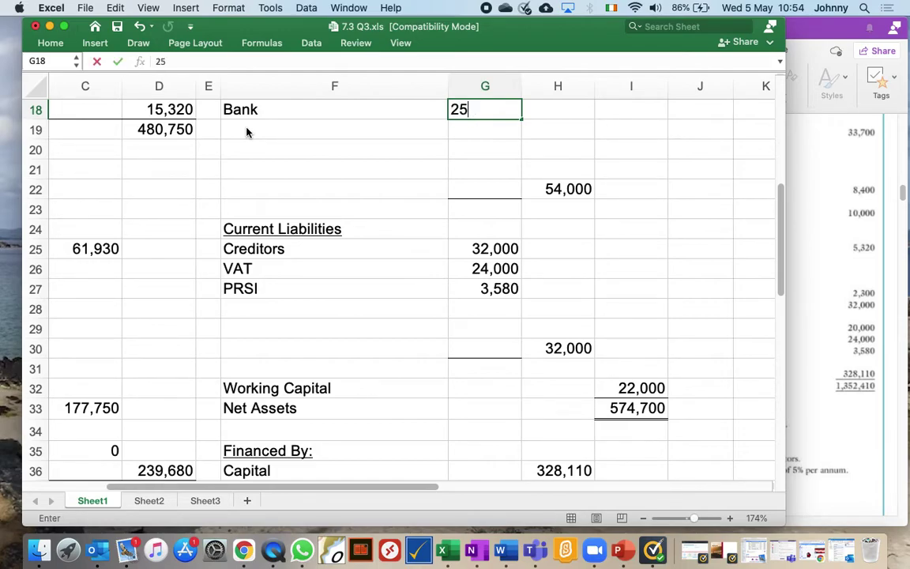
text(,760)
key(Return)
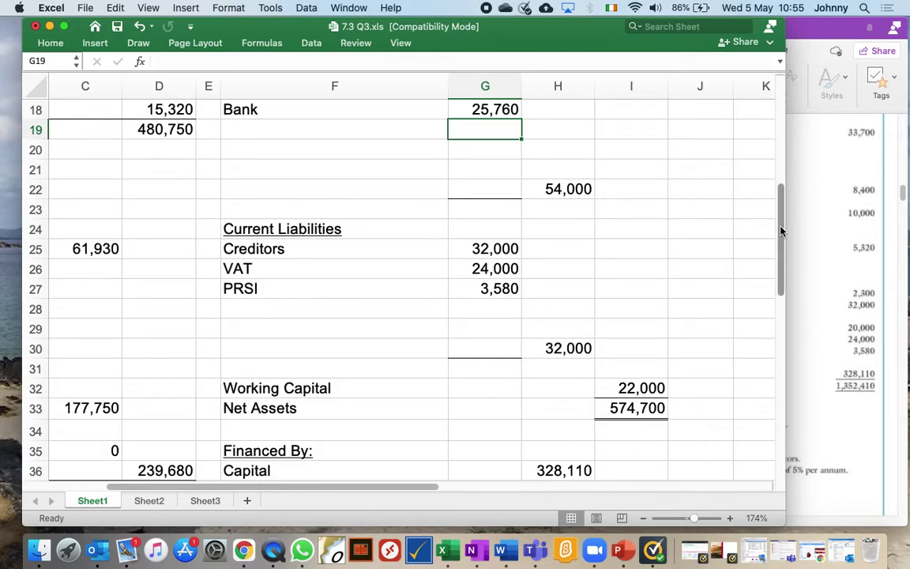
drag(781, 231, 781, 275)
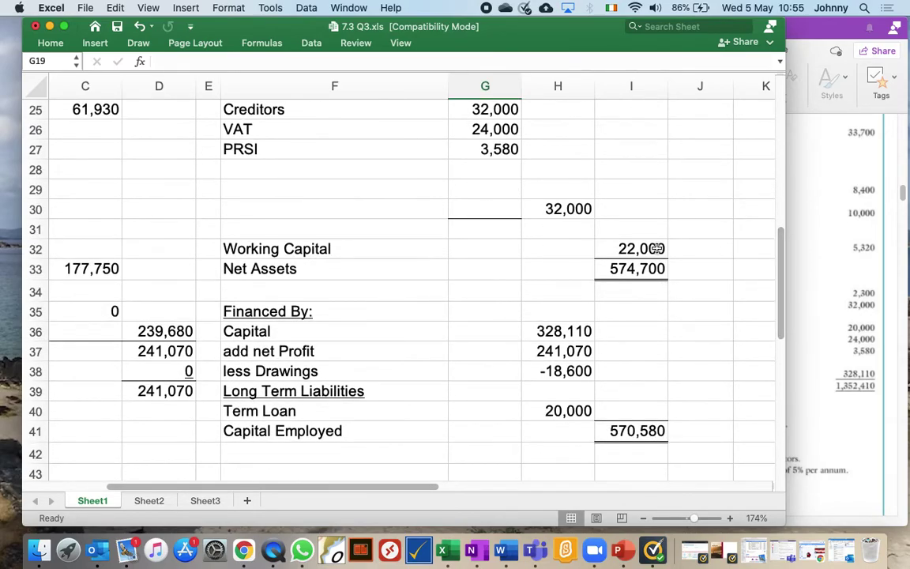